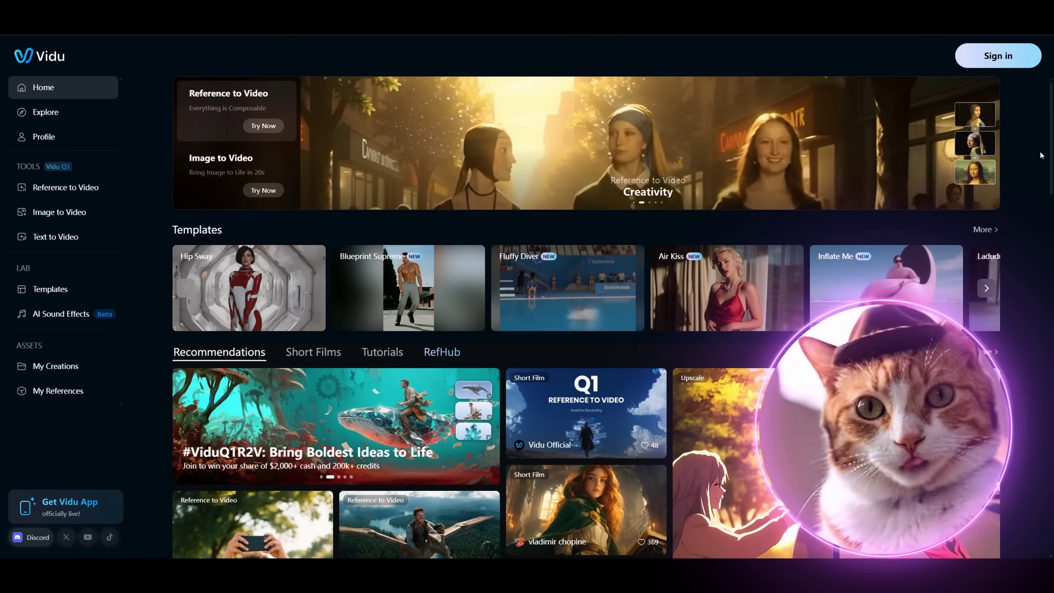
- Sign in to Vidu using Continue with Google
left_click(998, 55)
left_click(876, 274)
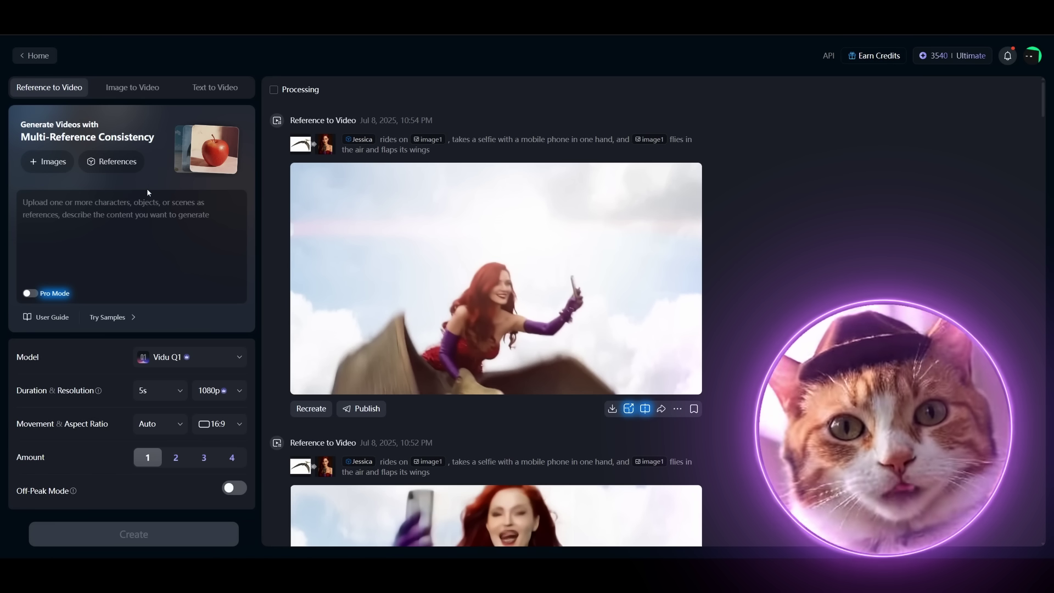
- Upload the orange tabby cat photo as a new Realistic reference named 'bigcat' and save it
left_click(125, 168)
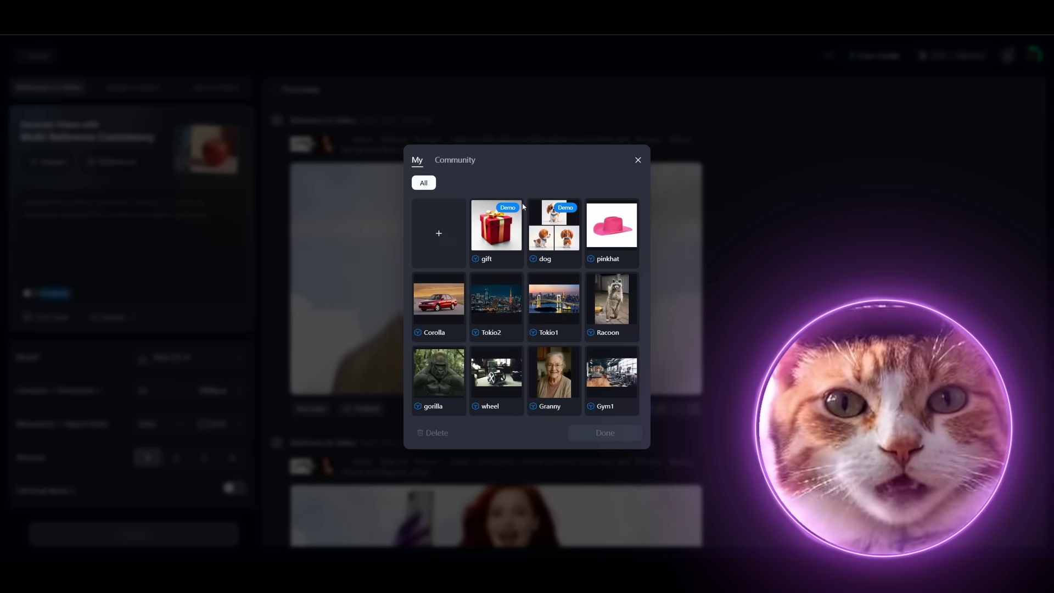
left_click(430, 231)
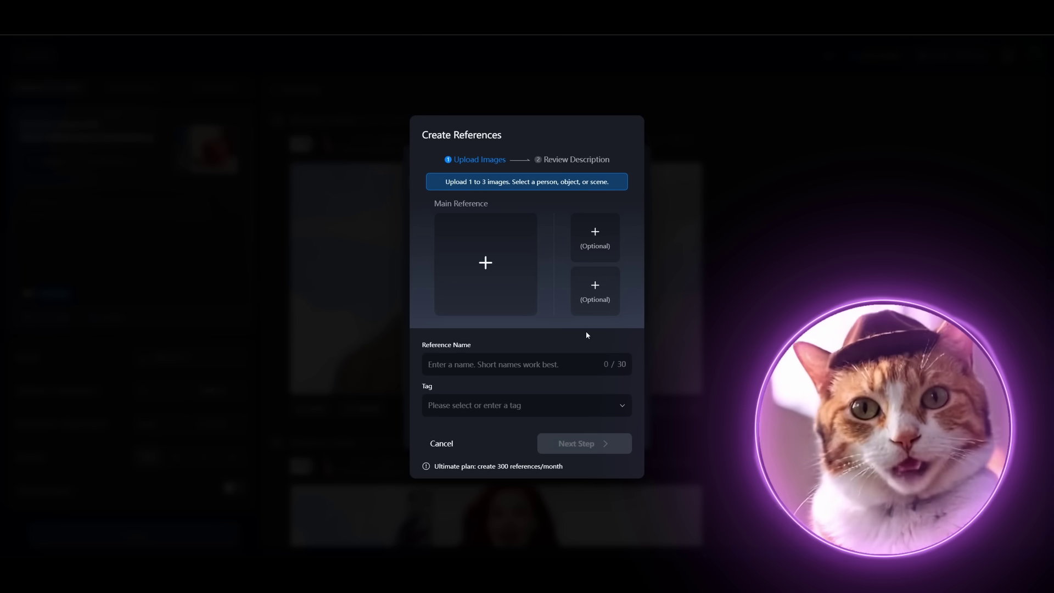
left_click(518, 297)
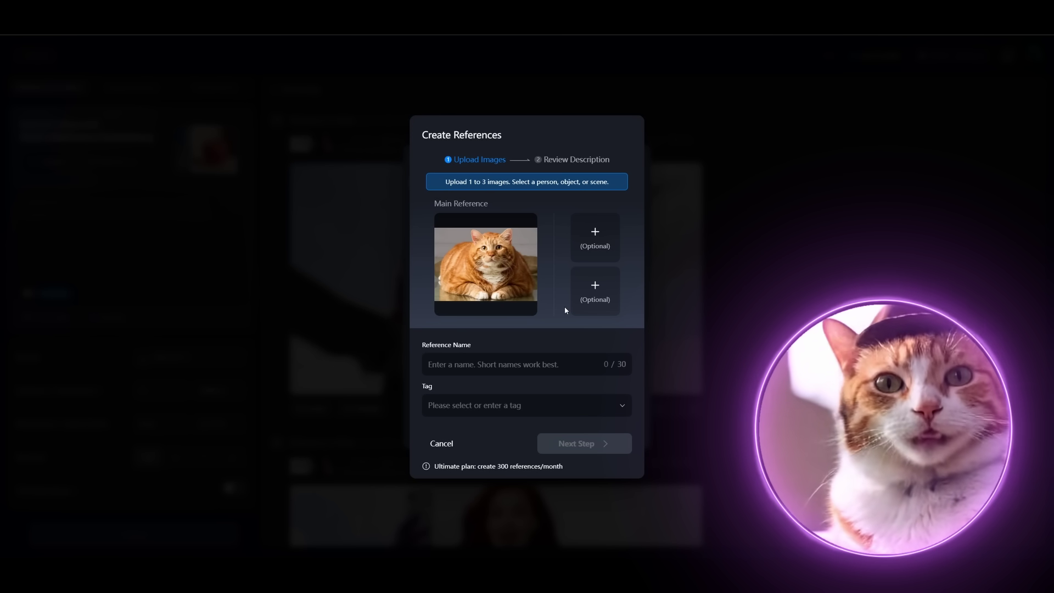
left_click(555, 368)
type("bigcat")
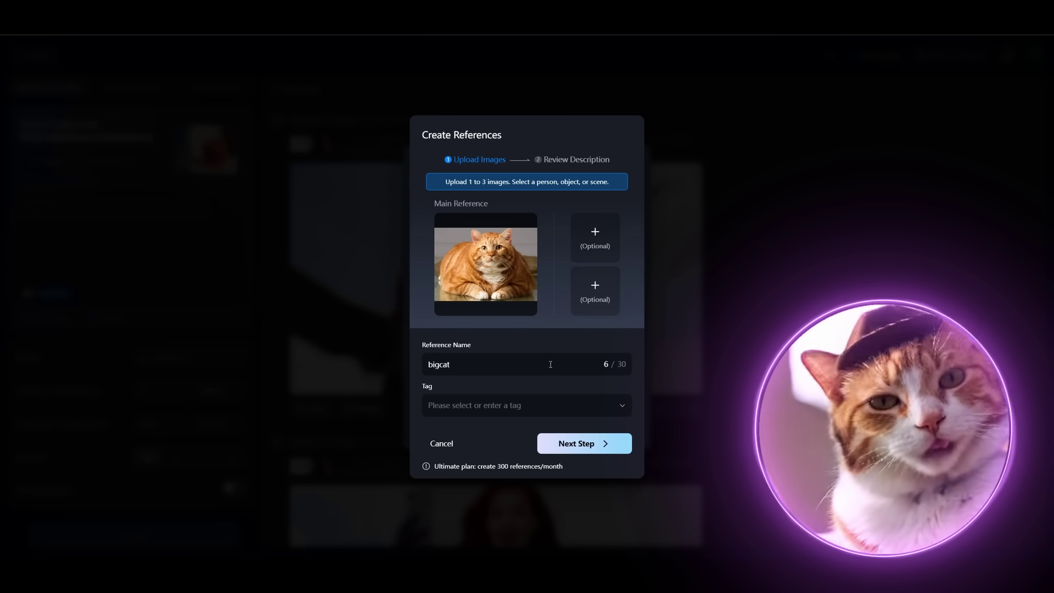
key("Return")
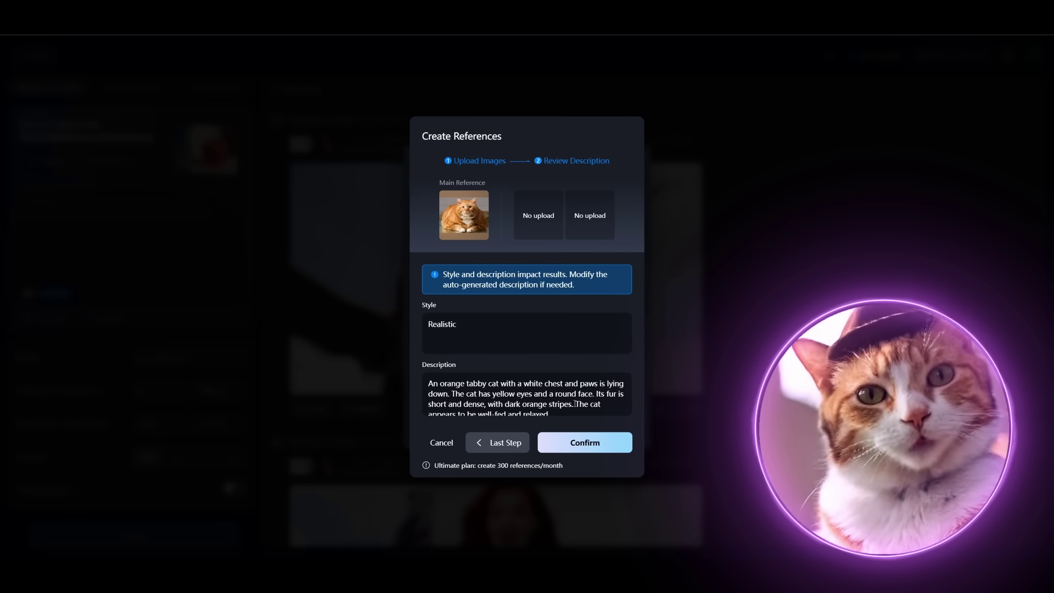
left_click(507, 328)
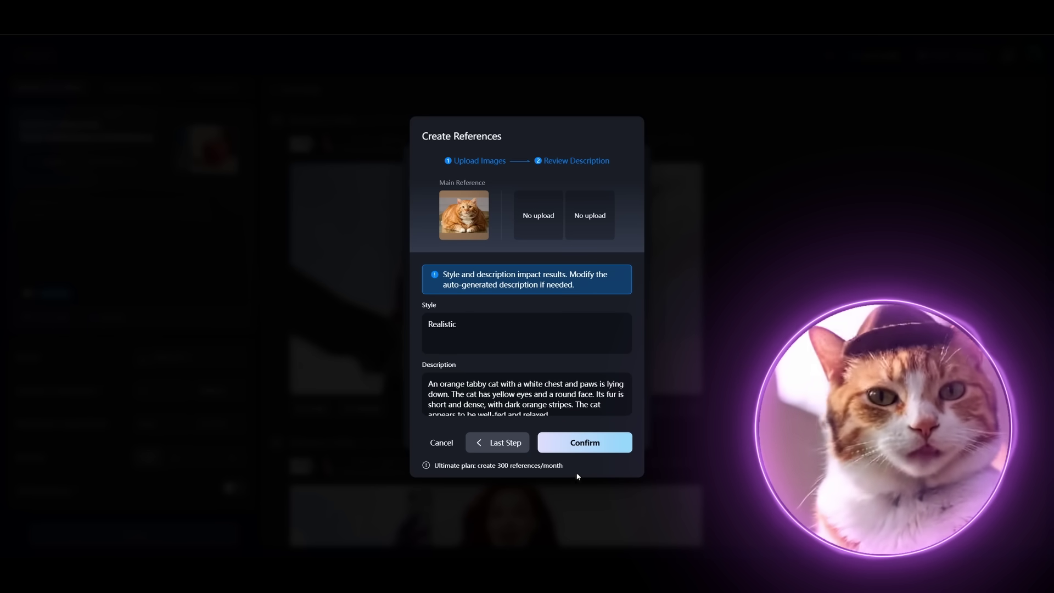
left_click(594, 442)
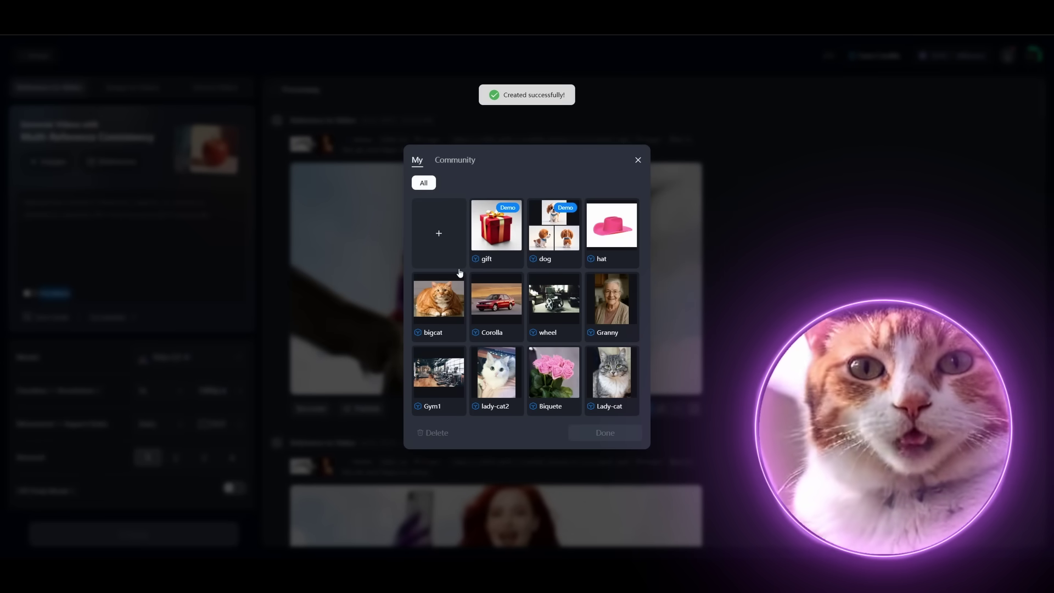
- Add the 'hat' and 'Tokio_1' references, then close the reference library
left_click(448, 236)
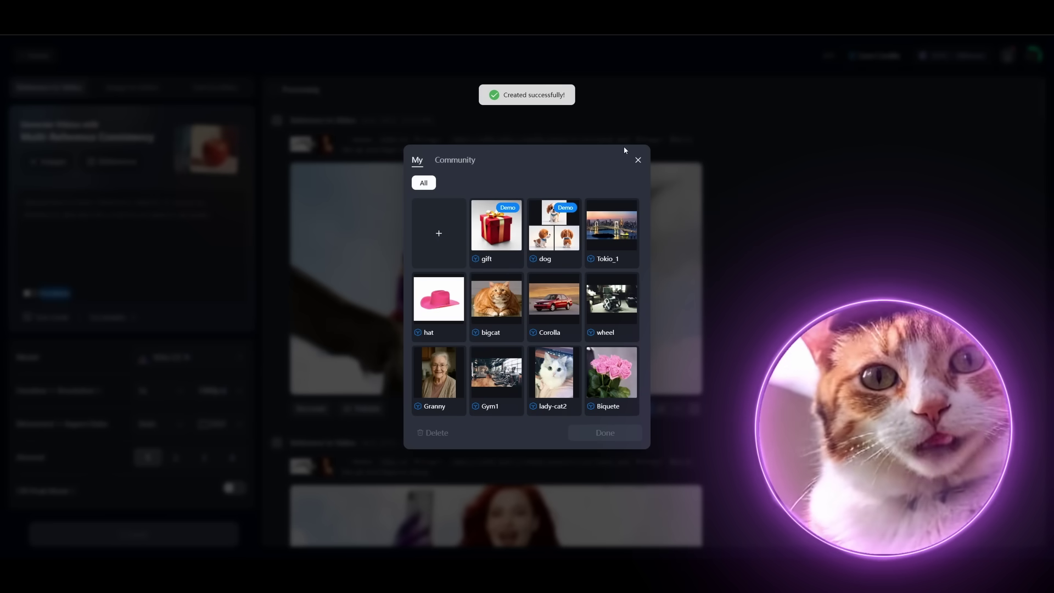
left_click(638, 160)
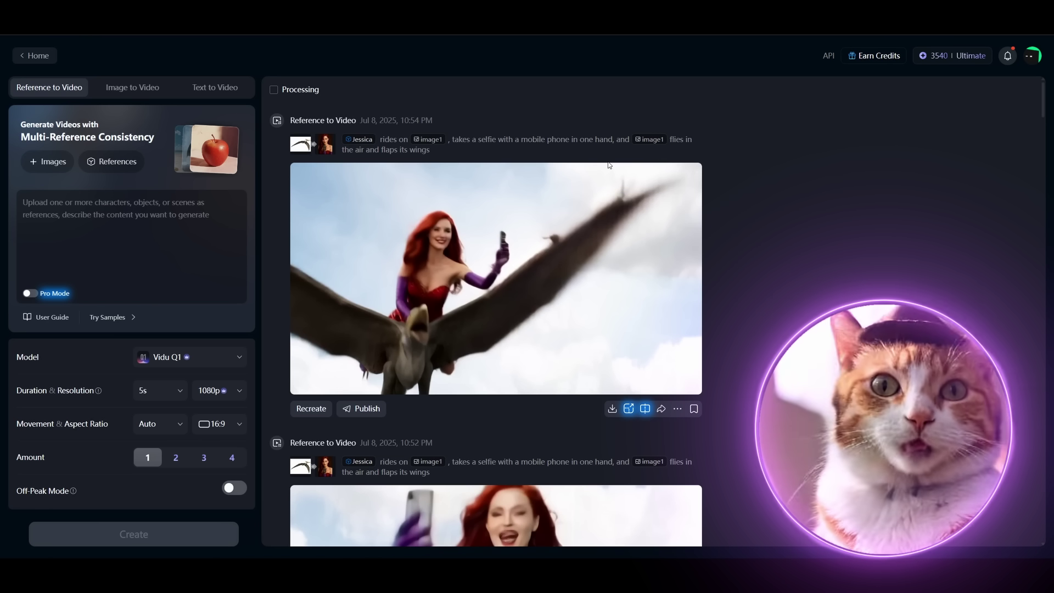
- Attach the Tokio_1, hat and bigcat references to the prompt
left_click(124, 184)
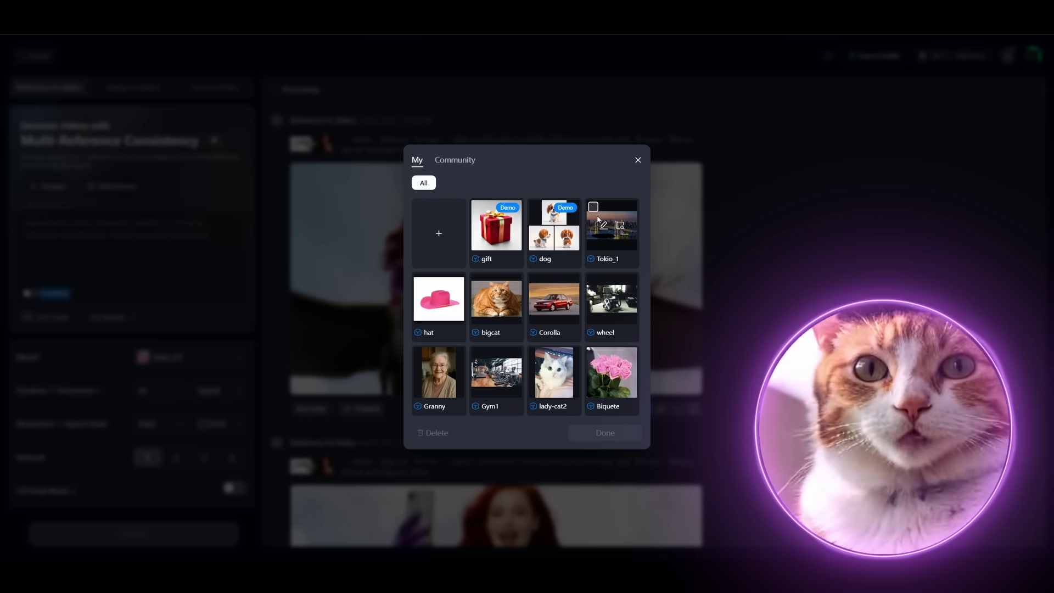
left_click(595, 207)
left_click(421, 282)
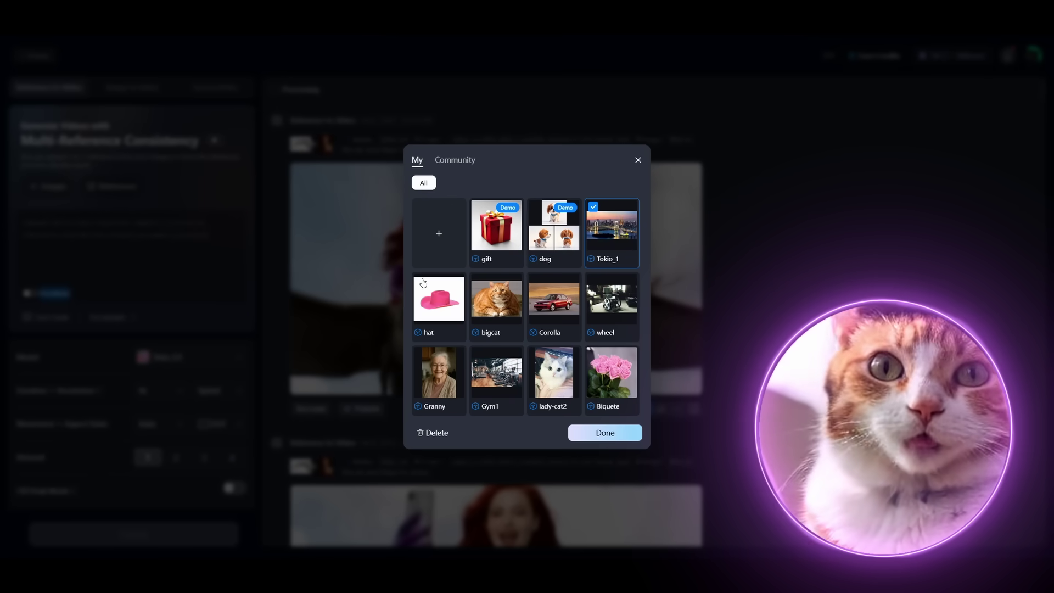
left_click(479, 281)
left_click(622, 441)
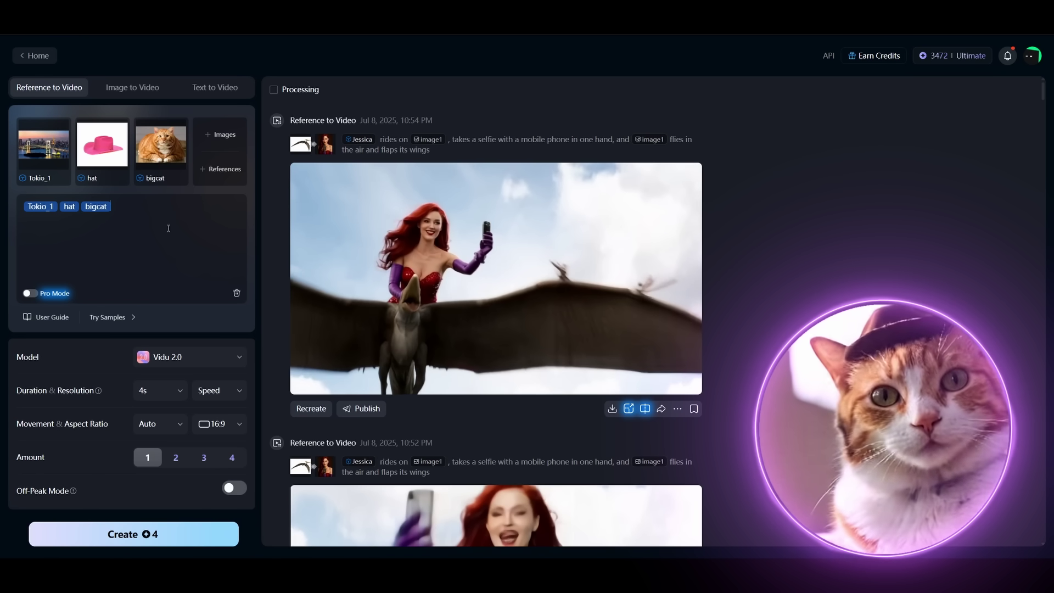
- Paste the giant rose-hatted cat destroying Tokyo prompt and generate with Vidu Q1
type("A giant cat standing on its hind legs like Godzilla and wearing a rose hat, emerges from the water to destroy Tokyo.")
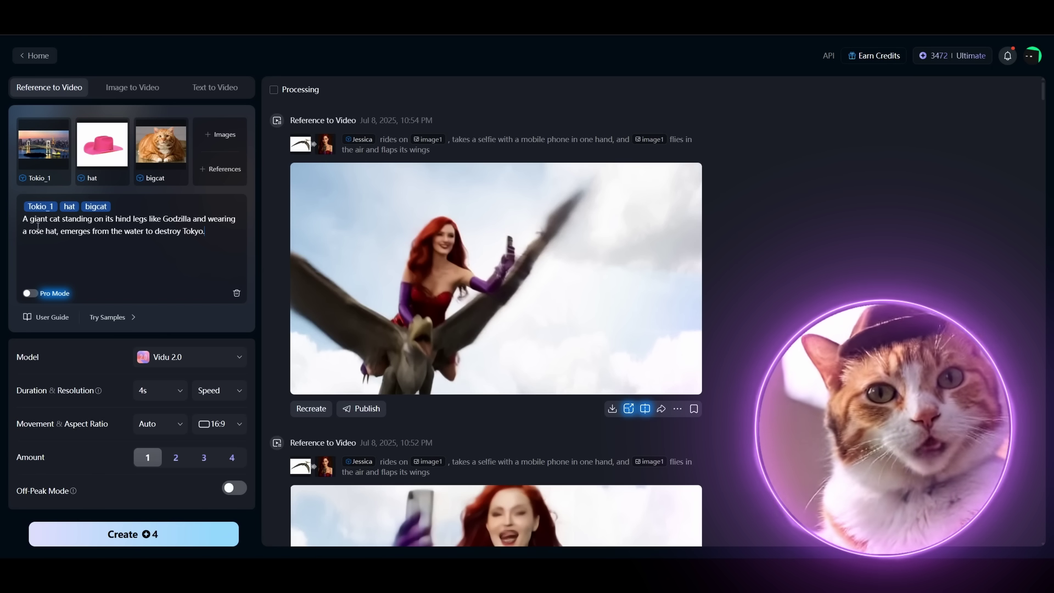
left_click(225, 357)
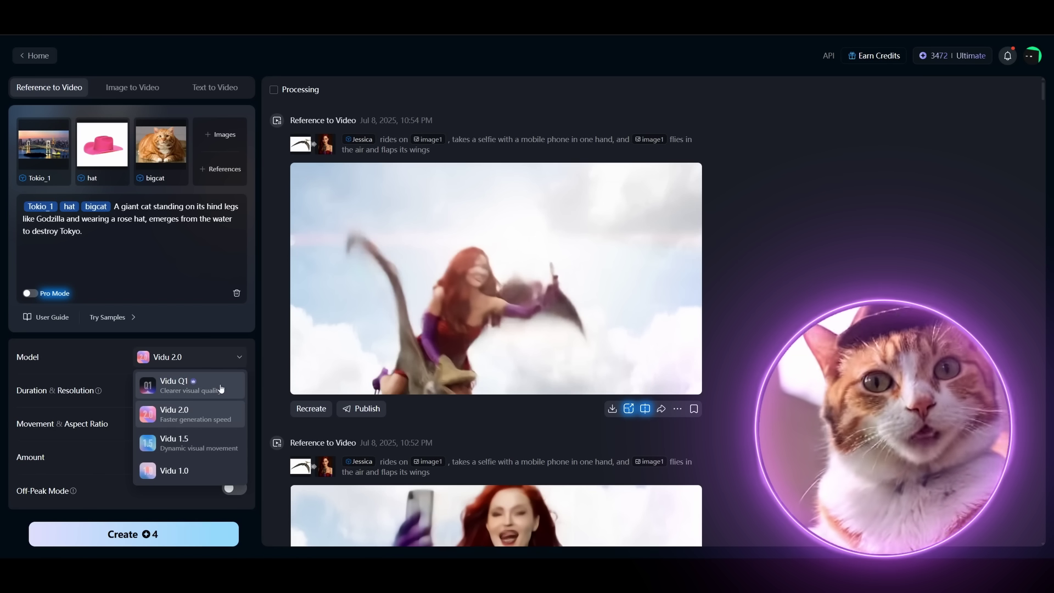
left_click(221, 390)
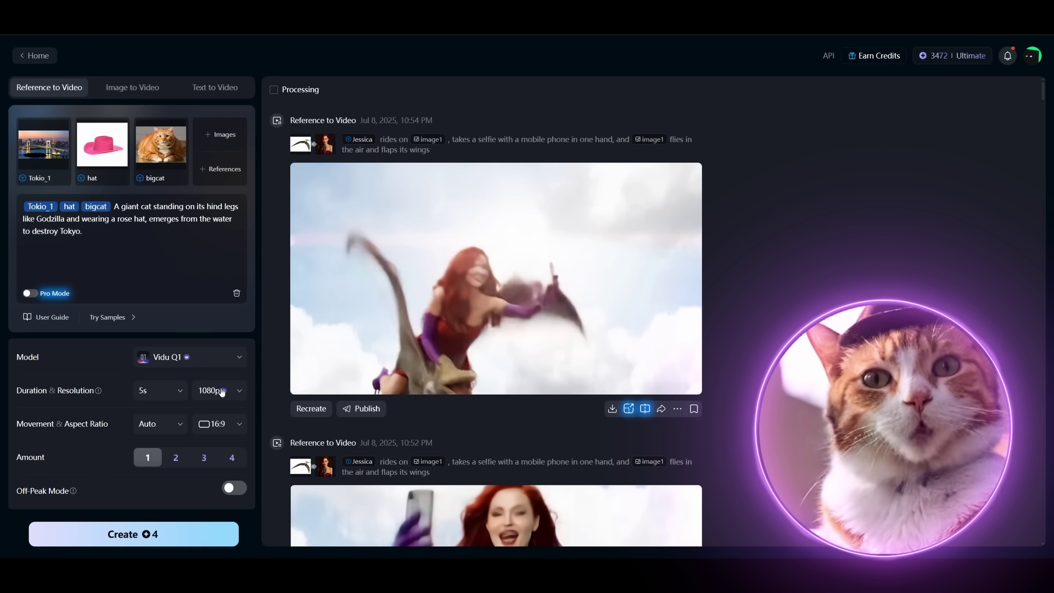
left_click(134, 541)
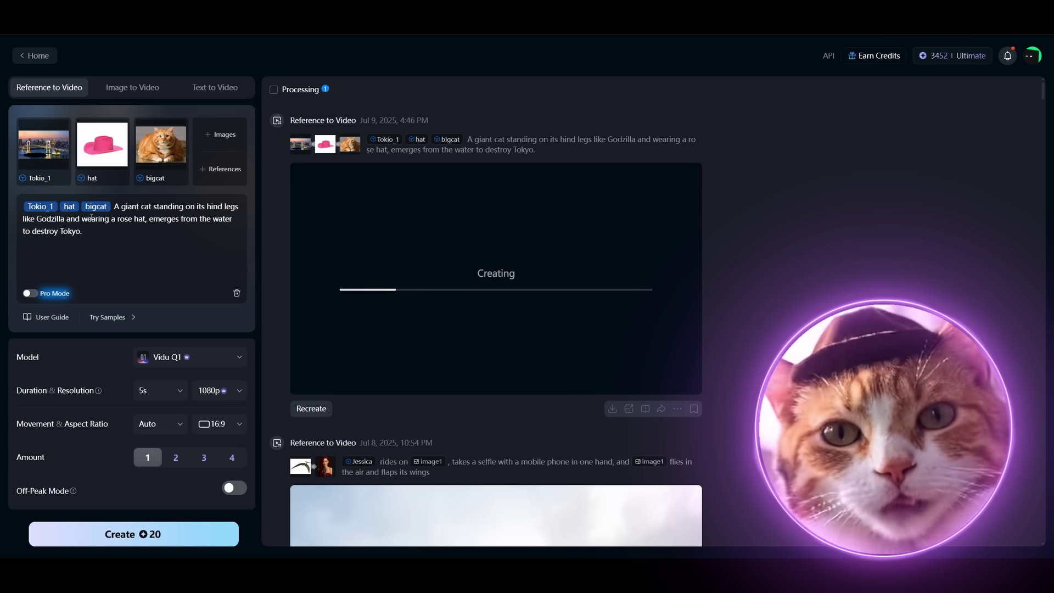
- Move the bigcat tag into the prompt sentence right after 'giant'
left_click_drag(97, 203, 144, 213)
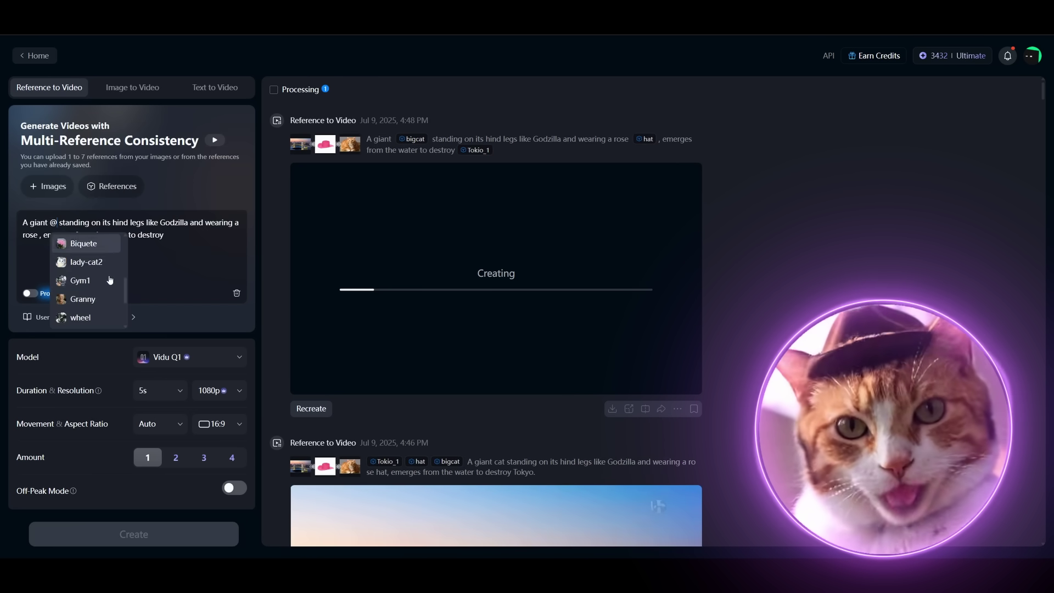
scroll(107, 283, "down", 3)
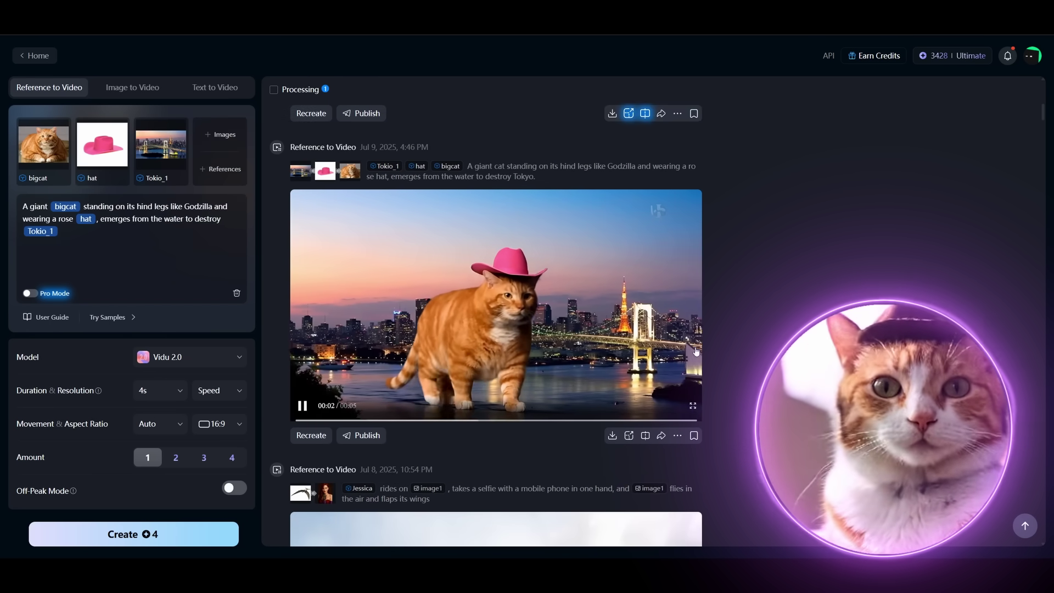
- Watch the cat video full screen, then generate another 720p version
left_click(690, 417)
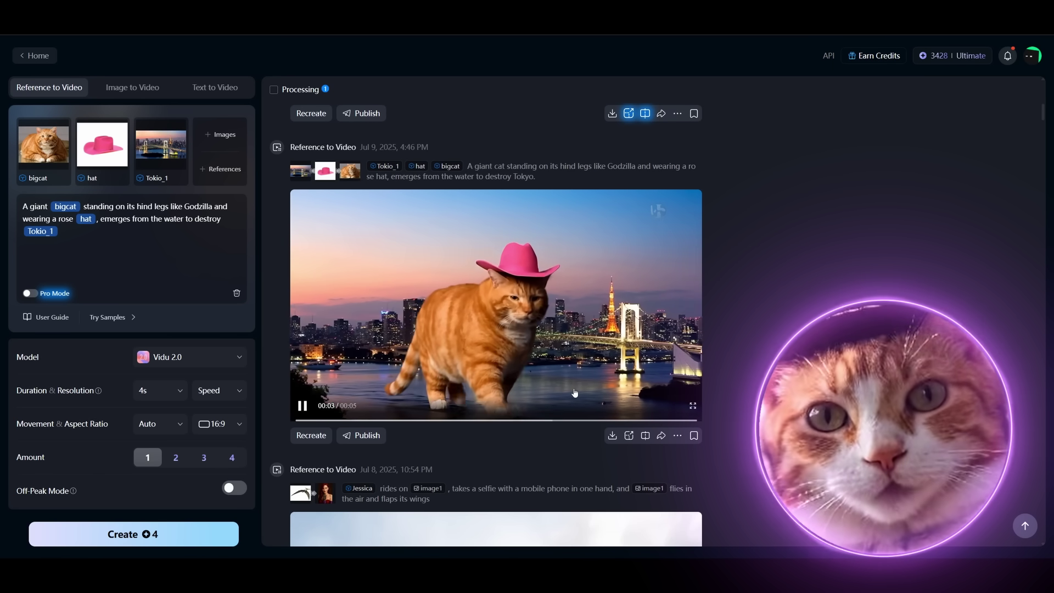
scroll(575, 392, "up", 2)
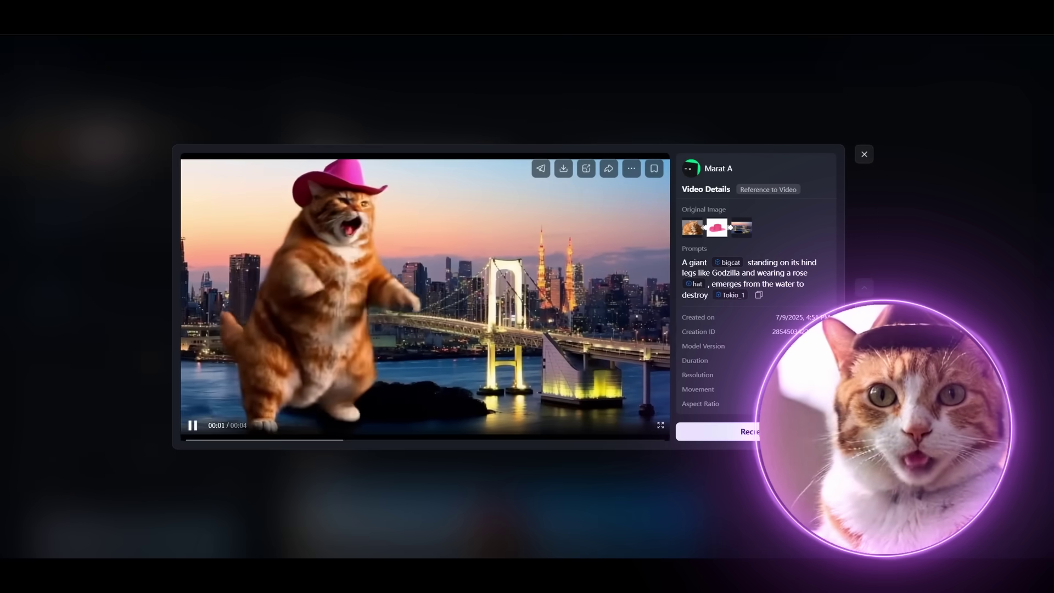
key("Escape")
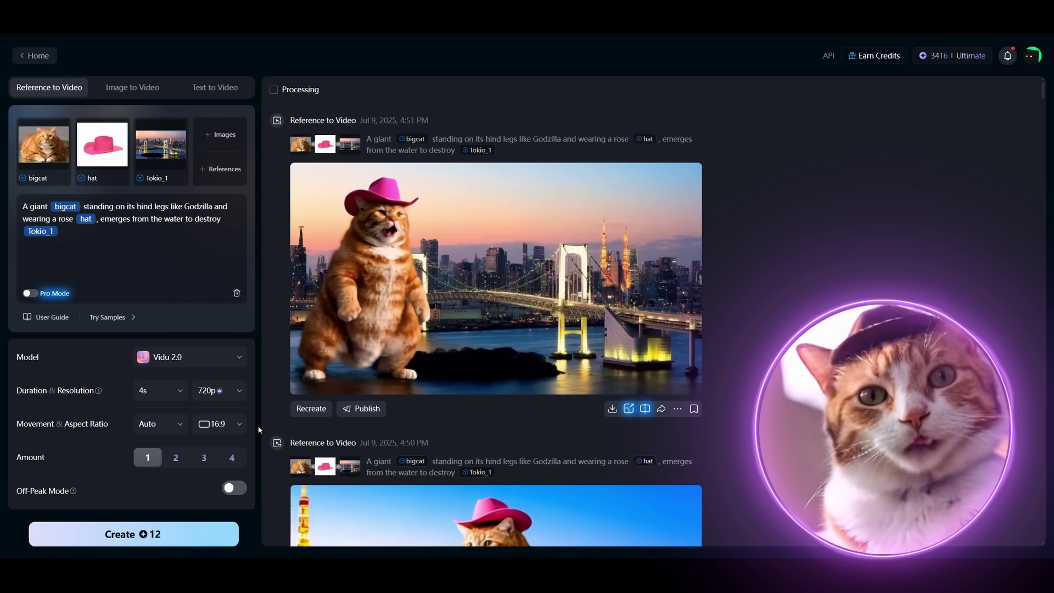
left_click(134, 534)
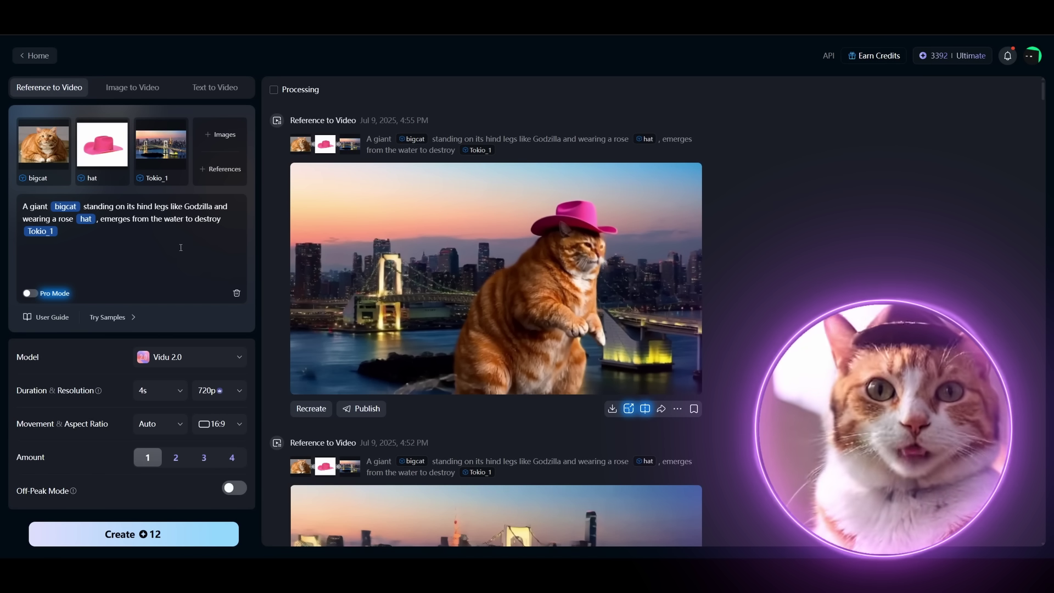
- Delete the entire cat prompt along with its reference tags
left_click(227, 176)
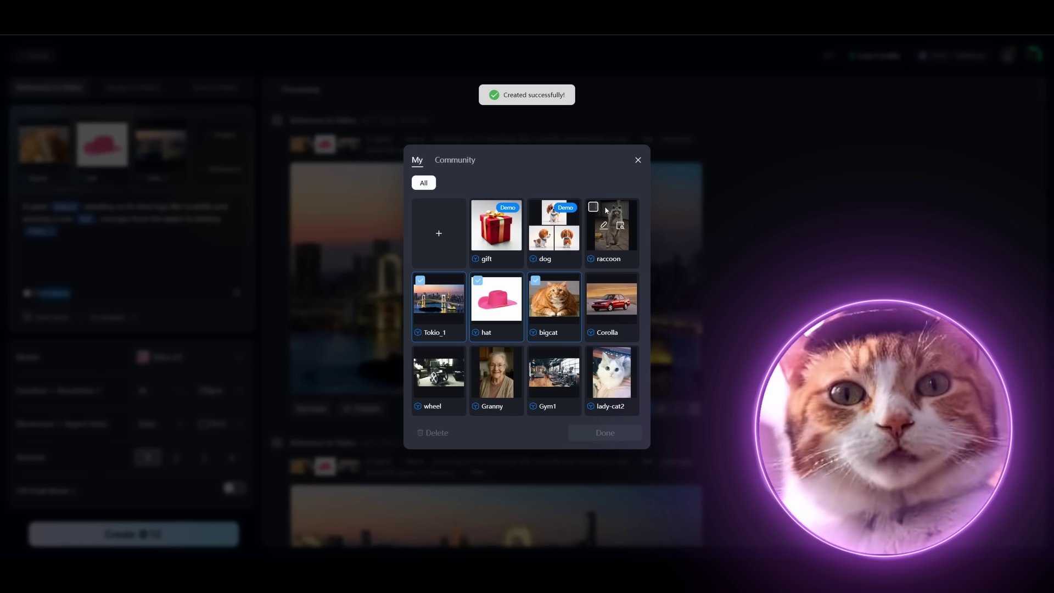
left_click(637, 162)
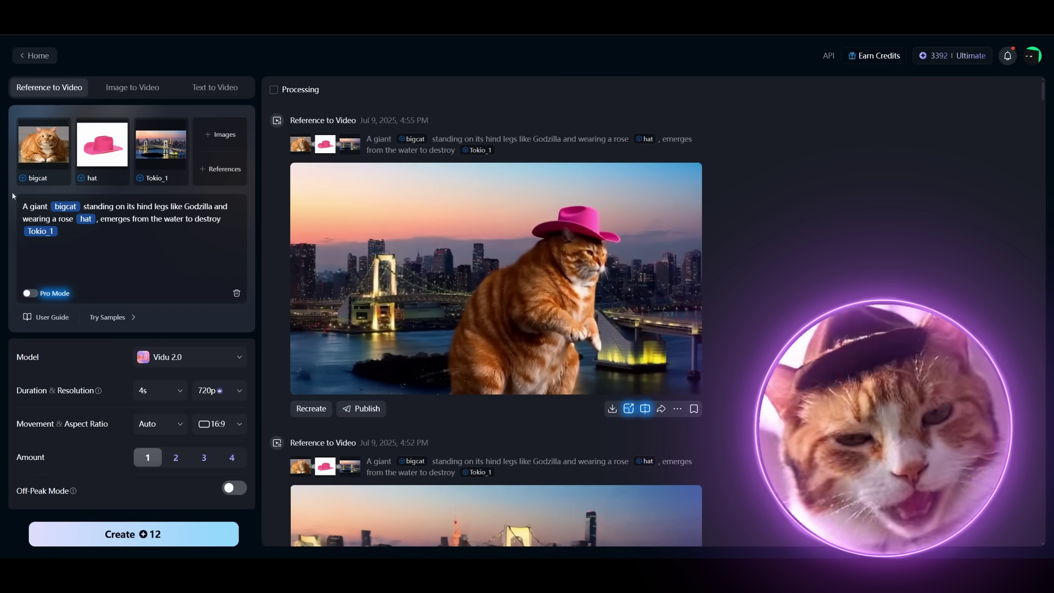
left_click(93, 250)
key("ctrl+a")
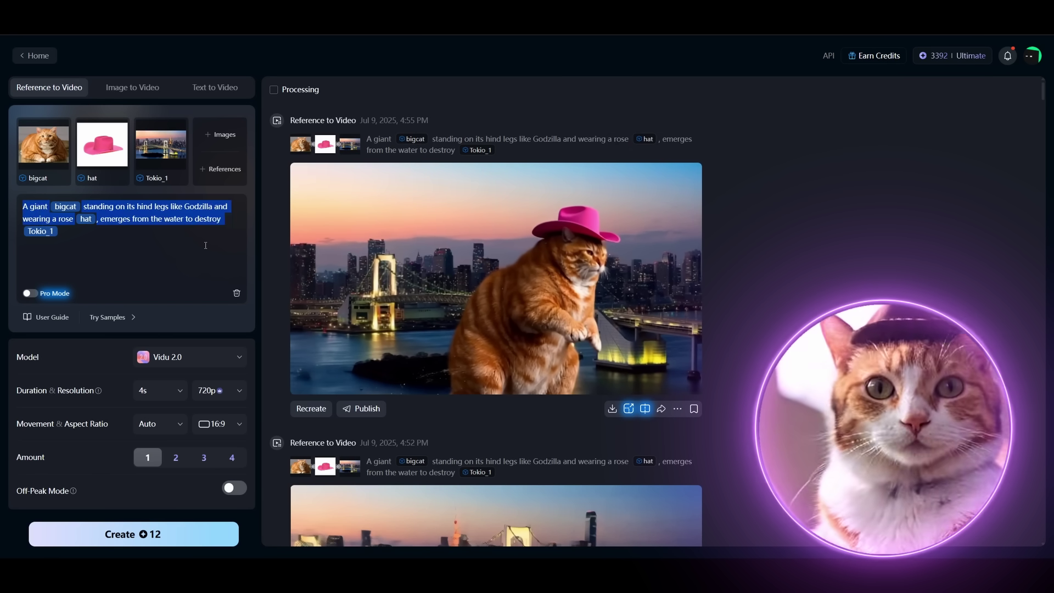
key("BackSpace")
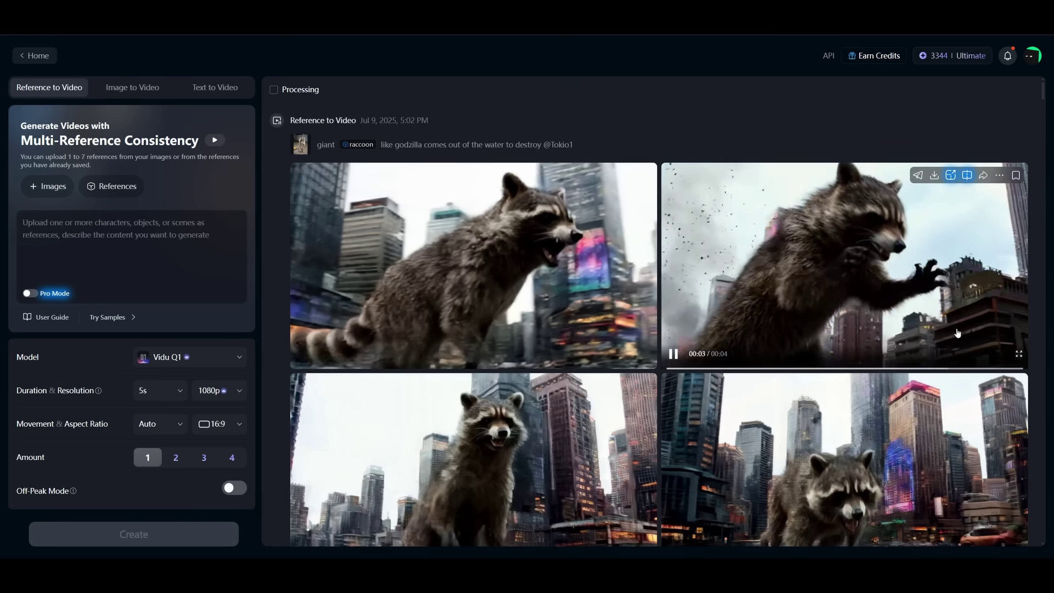
- Remove the stray letters after 'raccoon' in the cat-versus-raccoon Tokyo battle prompt
scroll(815, 378, "down", 2)
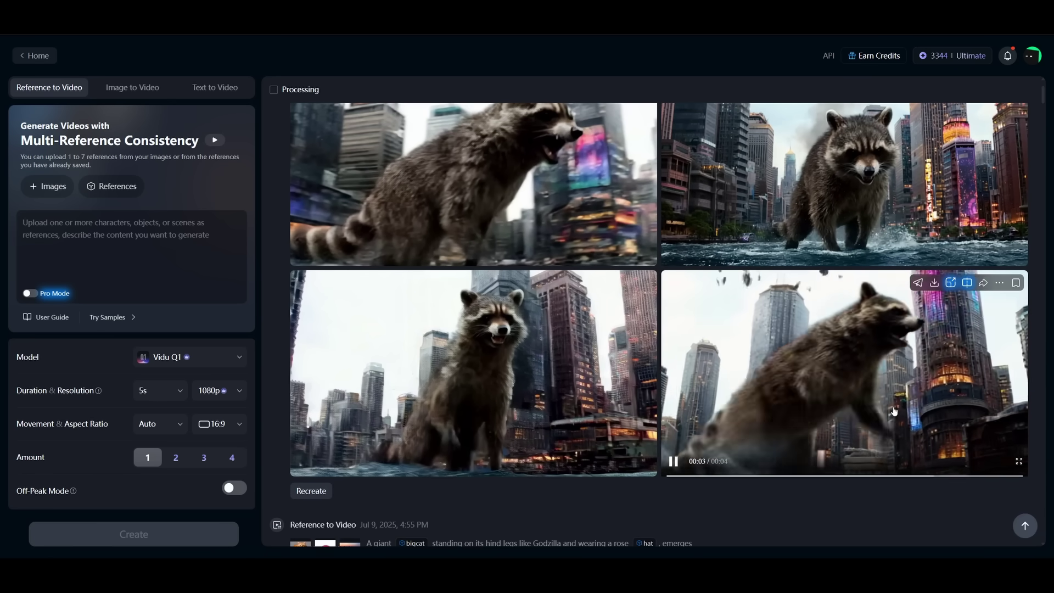
mouse_move(501, 407)
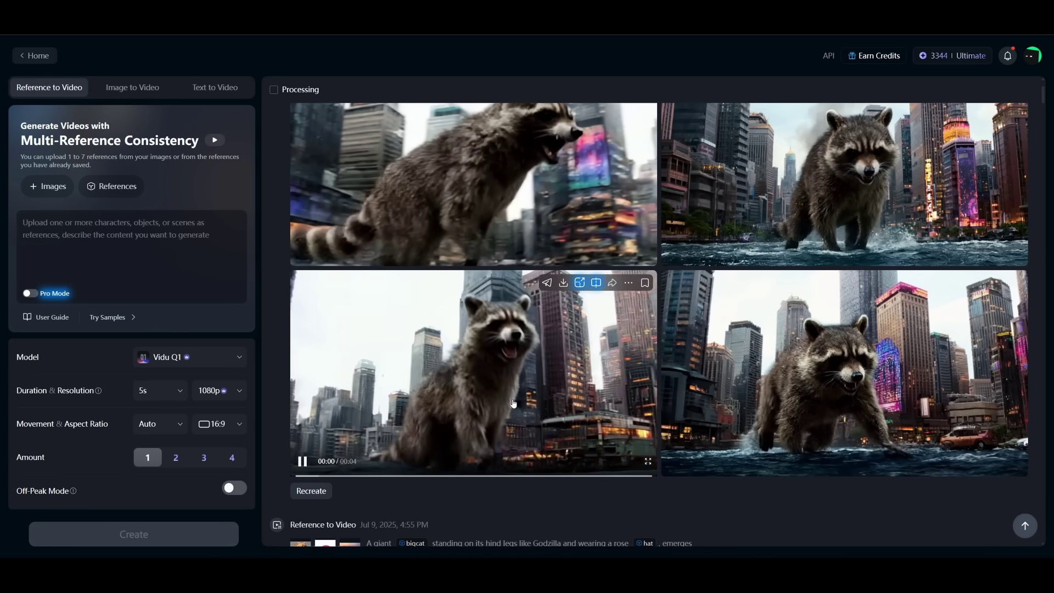
scroll(602, 386, "up", 1)
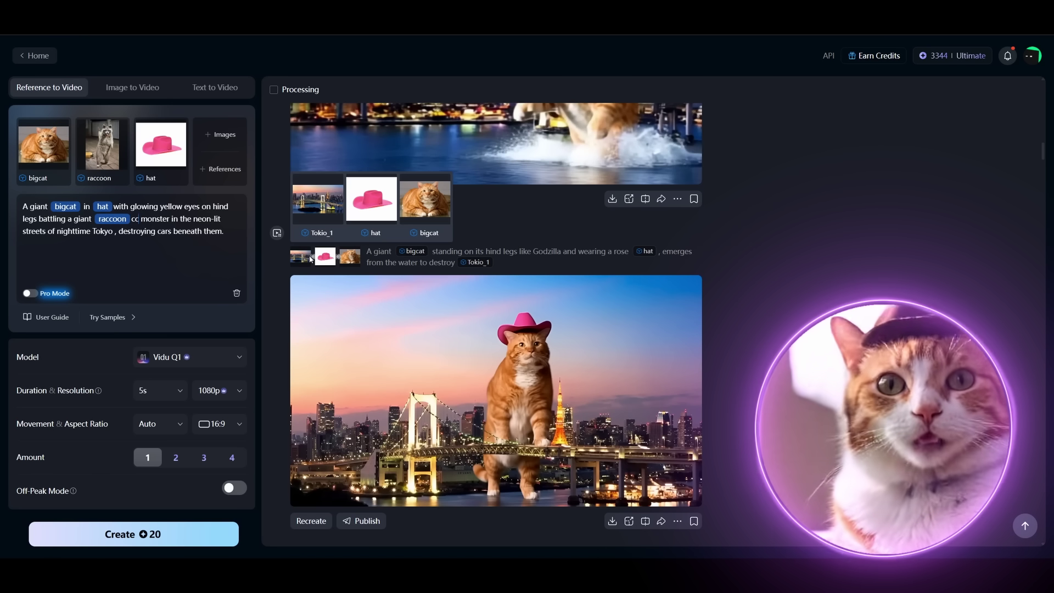
key("BackSpace")
key("BackSpace")
key("BackSpace")
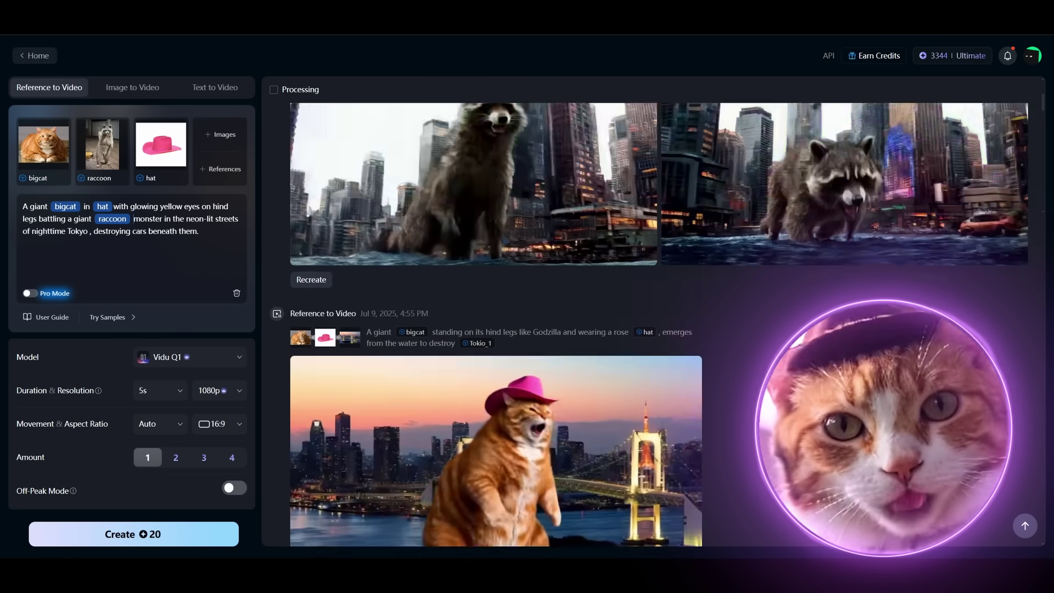
- Generate four cat-versus-raccoon videos with Vidu Q1
scroll(399, 308, "up", 5)
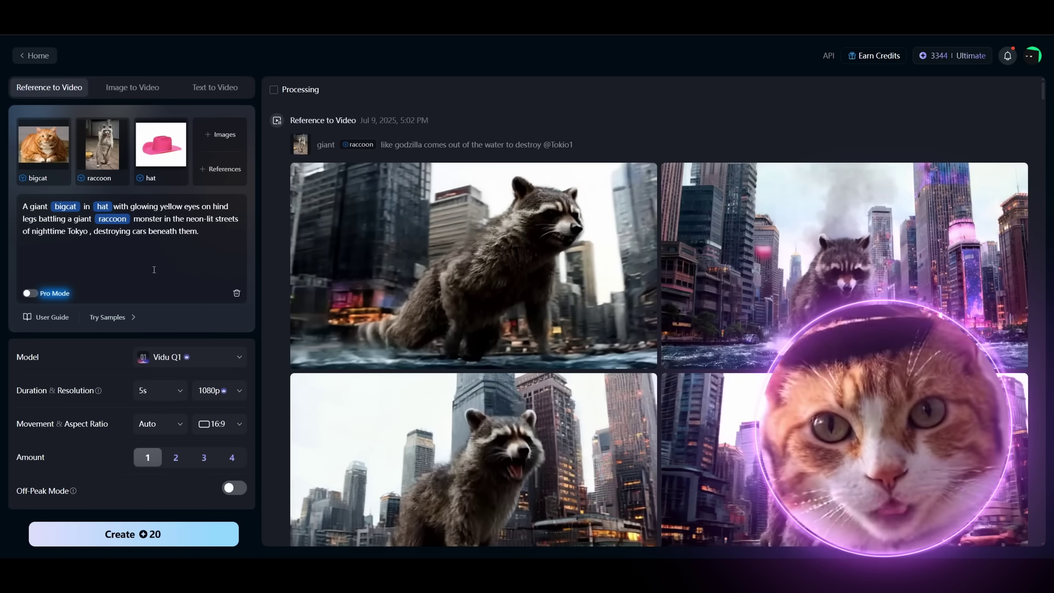
left_click(229, 457)
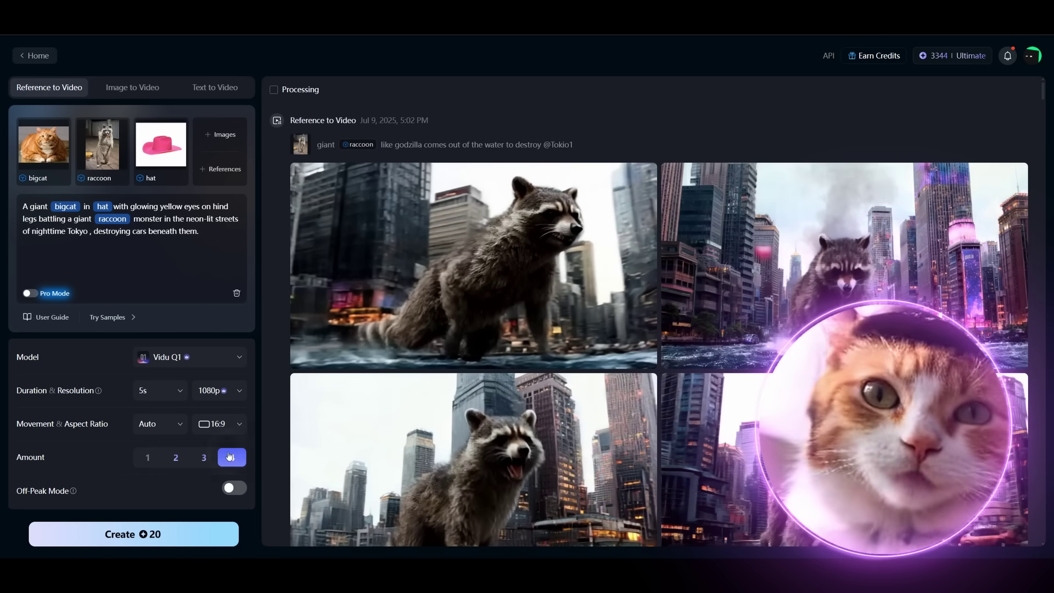
left_click(220, 358)
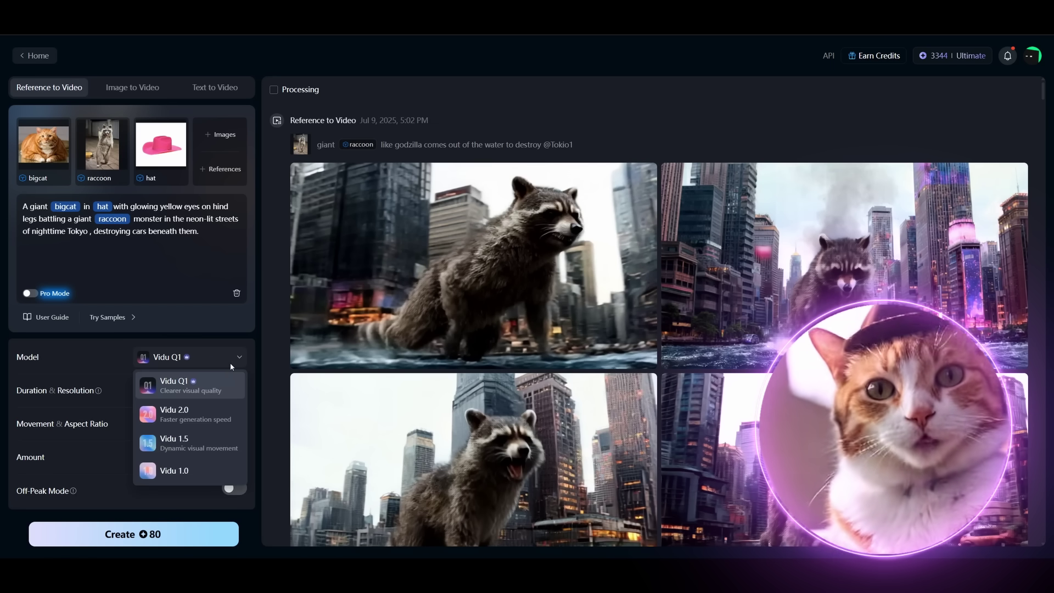
left_click(231, 365)
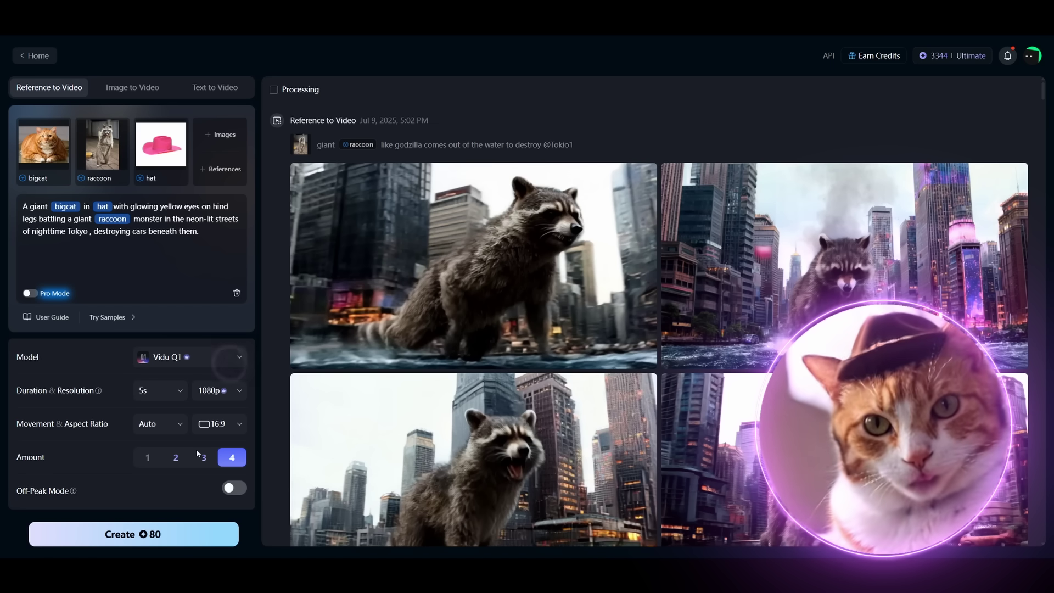
left_click(158, 540)
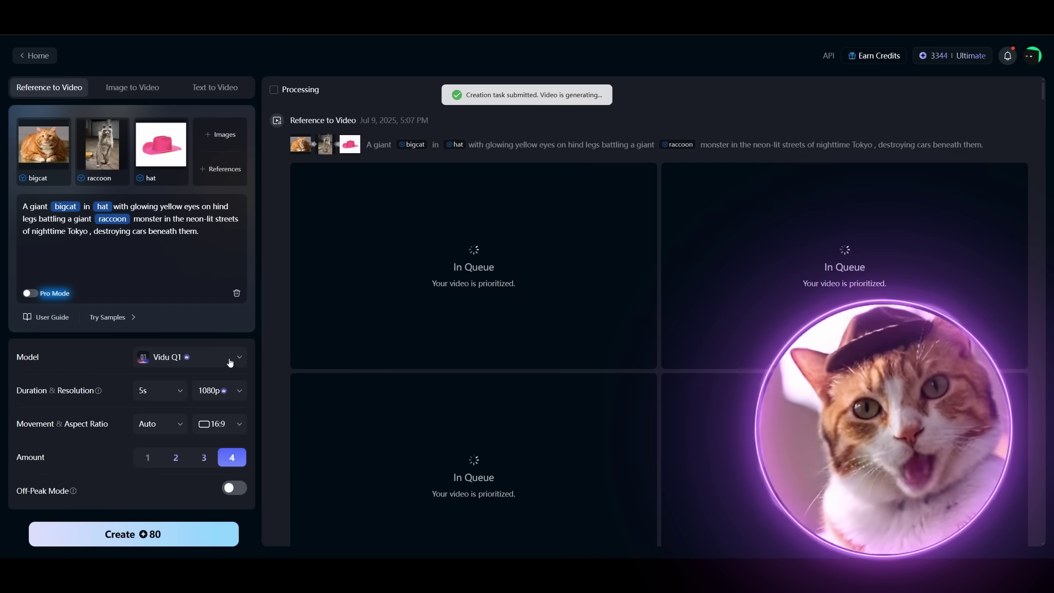
- Queue a second batch of four with the Vidu 2.0 model
left_click(230, 362)
left_click(219, 414)
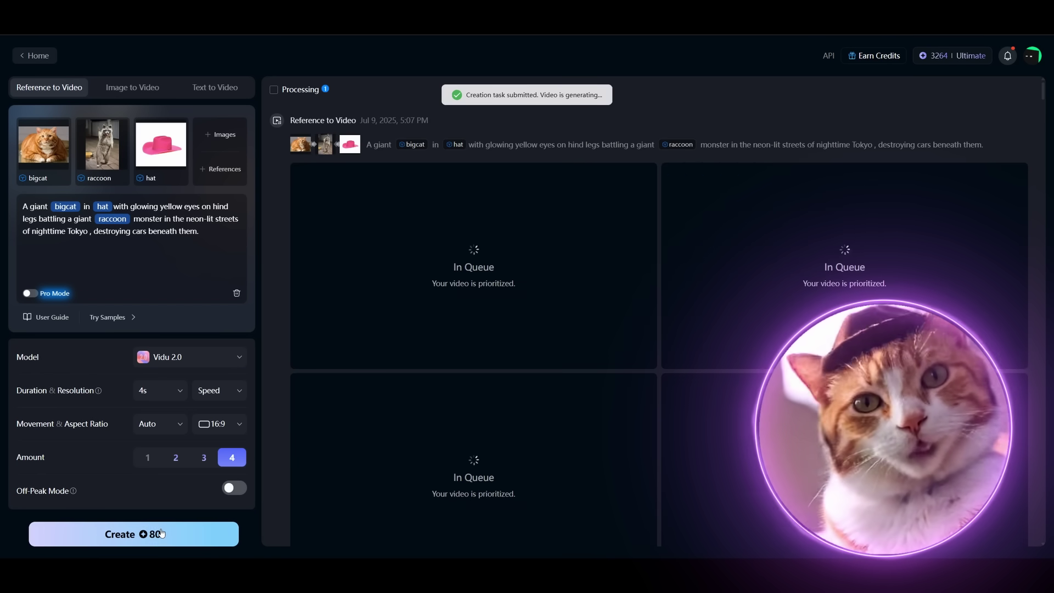
left_click(158, 534)
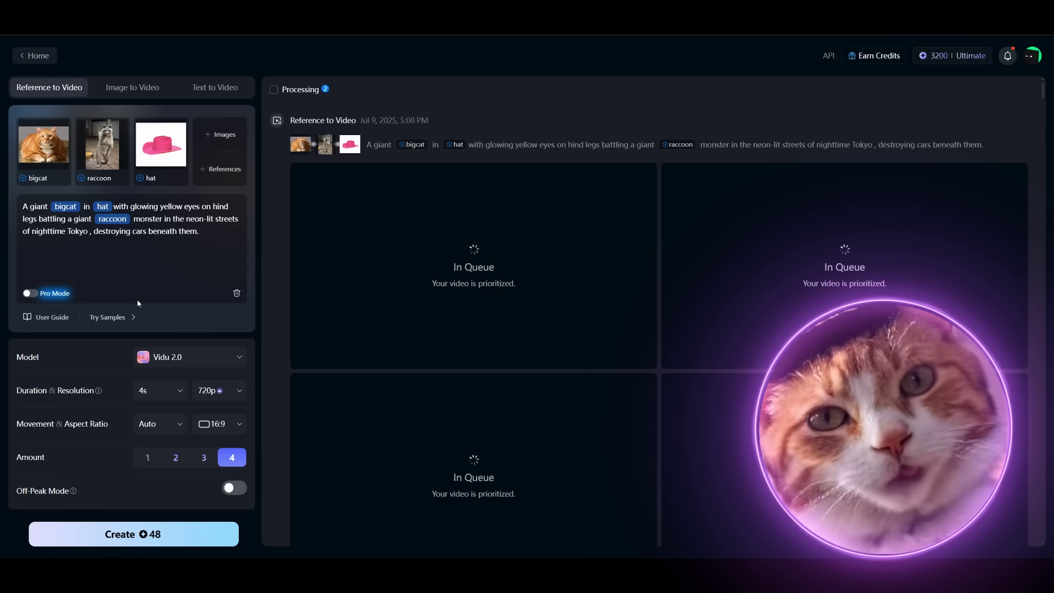
- Enable Pro Mode to restructure the prompt and review its Realistic, Wide Shot, Low Angle, Track Left tags
left_click(29, 293)
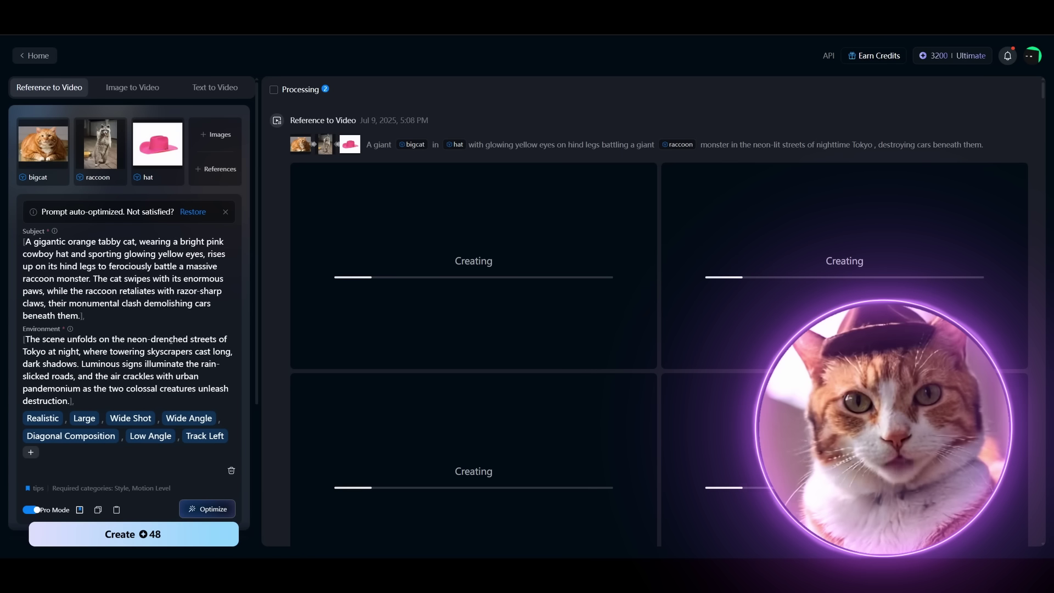
scroll(170, 349, "down", 1)
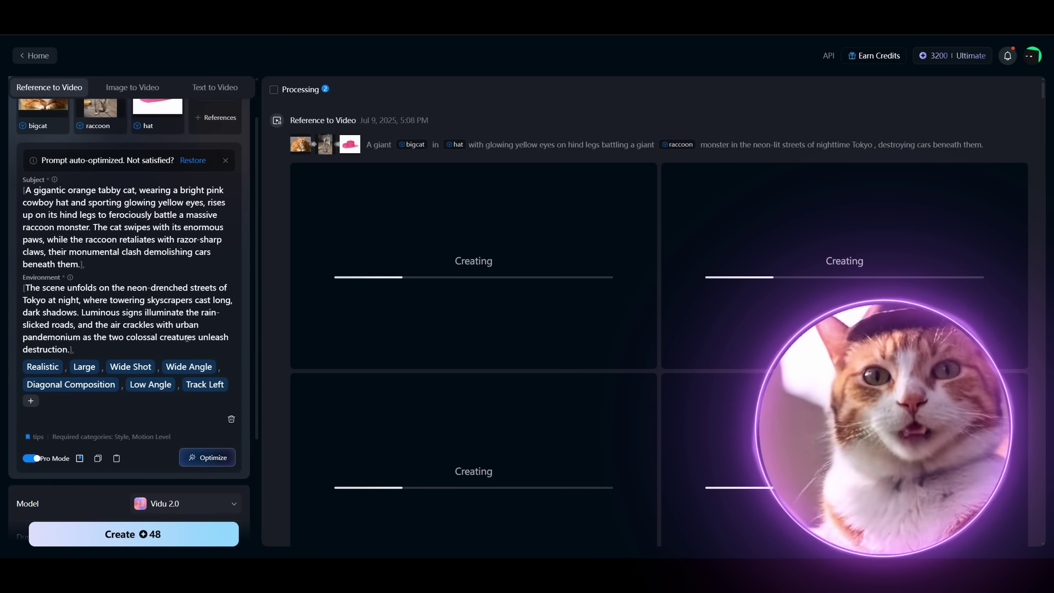
scroll(46, 388, "up", 1)
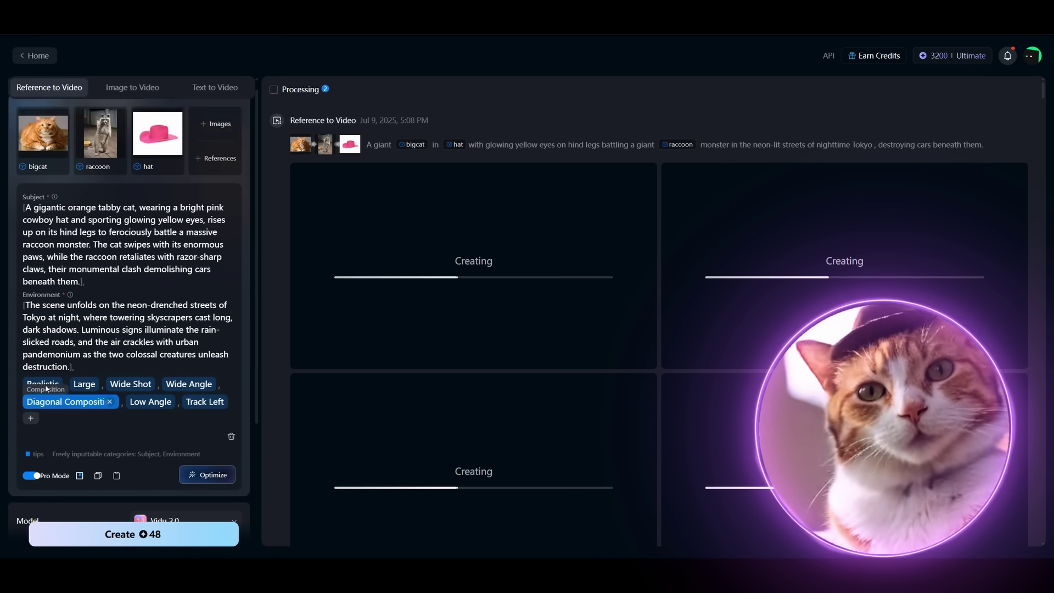
left_click(30, 429)
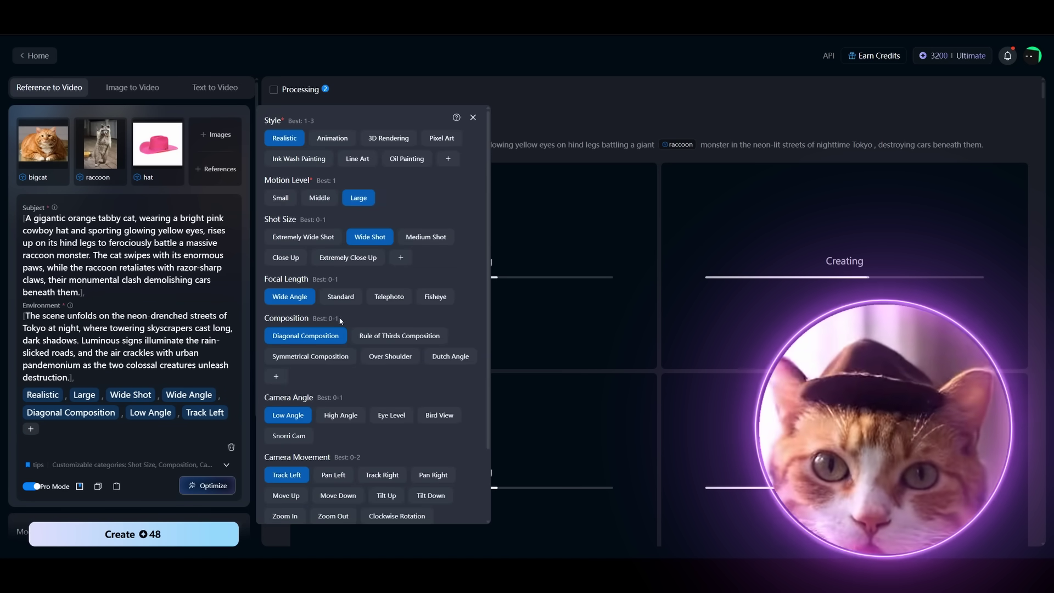
scroll(393, 377, "down", 3)
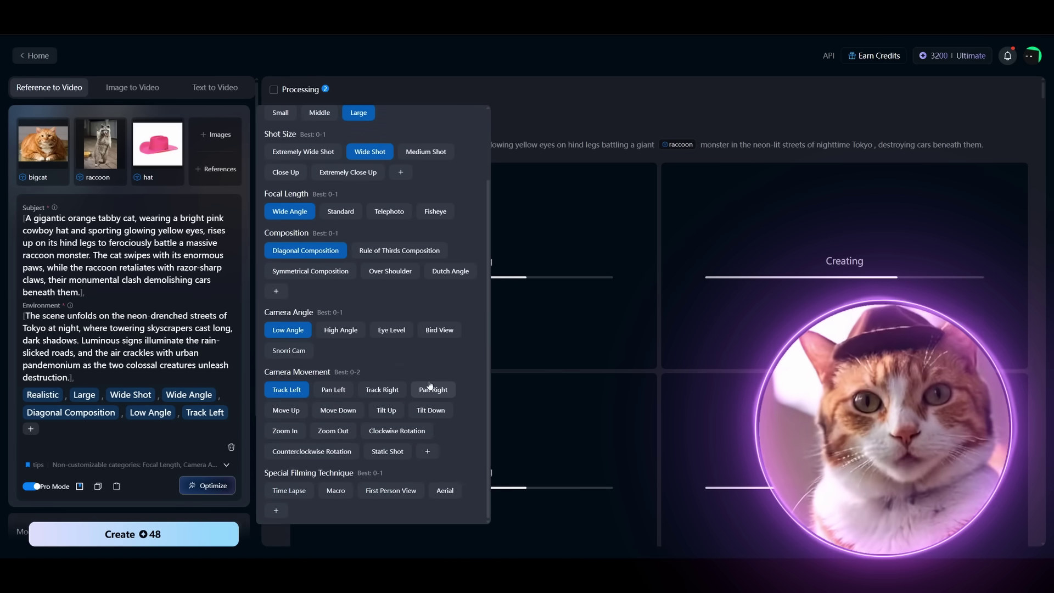
left_click(217, 355)
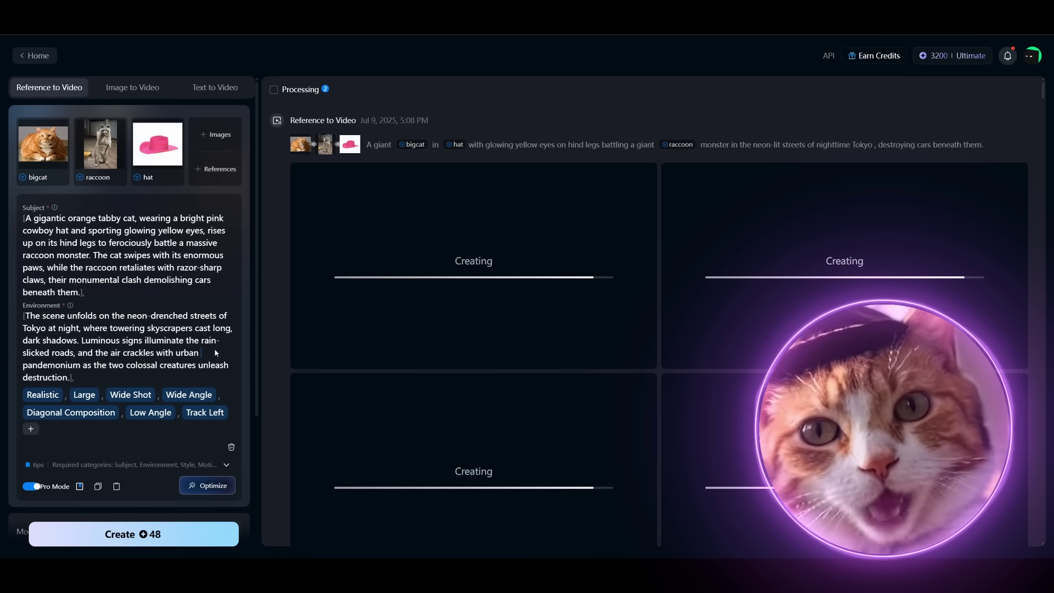
- Play each of the four 4-second clips of the pink-hatted cat fighting the raccoon in neon Tokyo
mouse_move(612, 305)
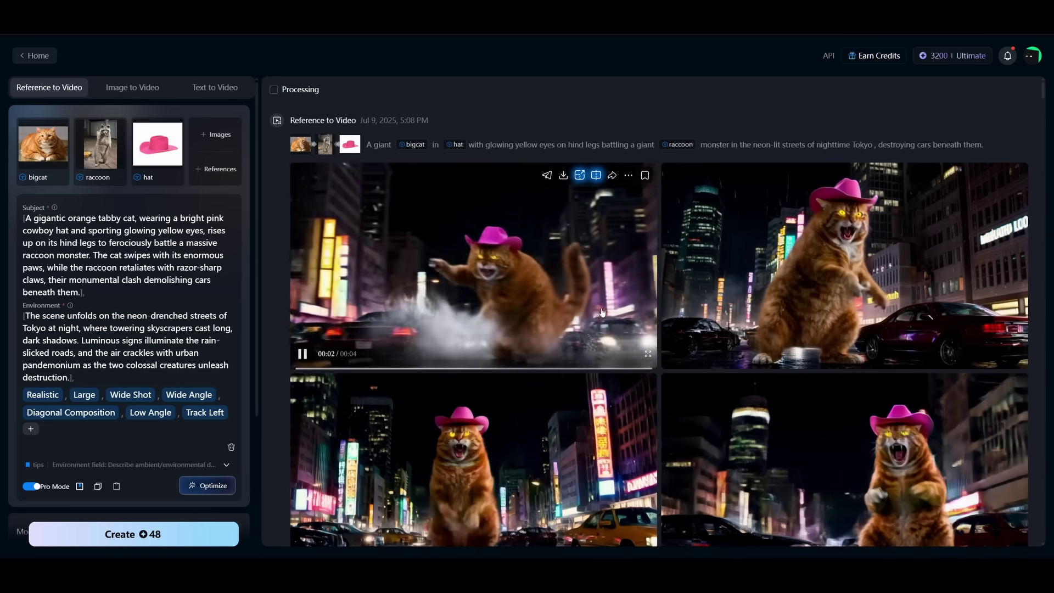
scroll(769, 384, "down", 1)
mouse_move(828, 408)
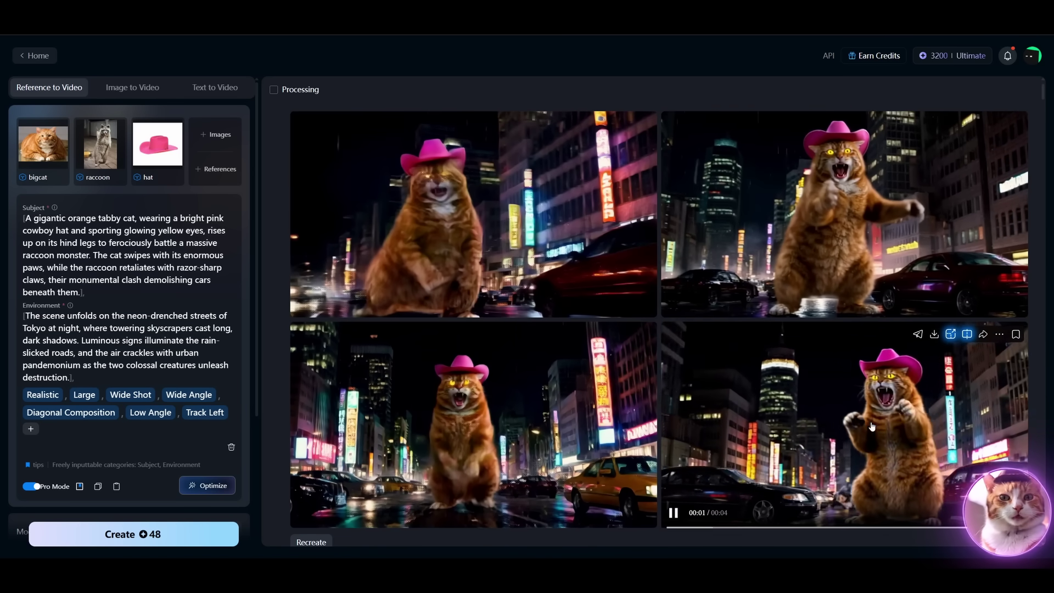
mouse_move(933, 261)
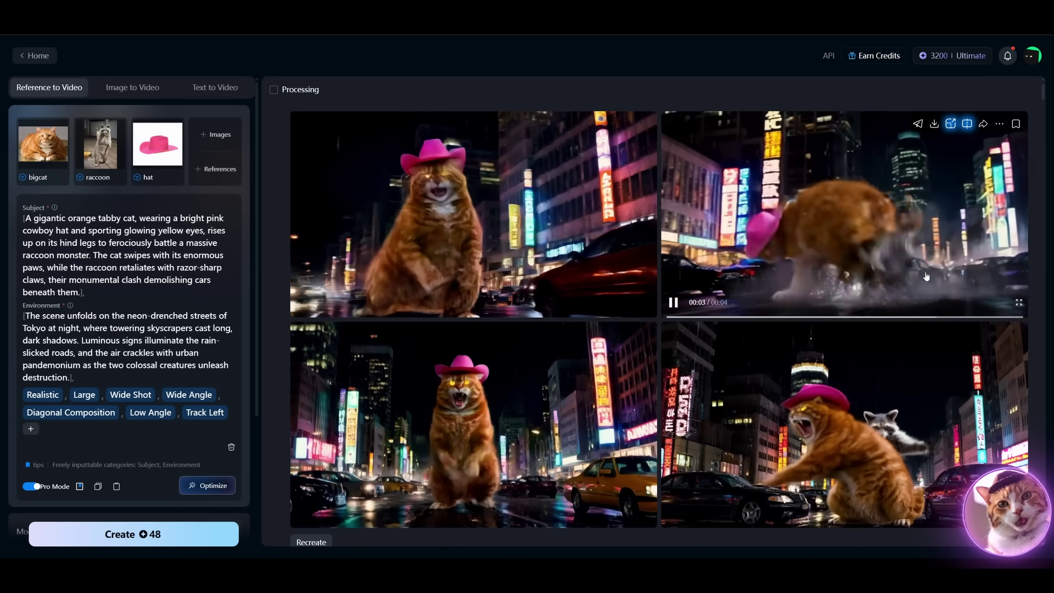
mouse_move(613, 416)
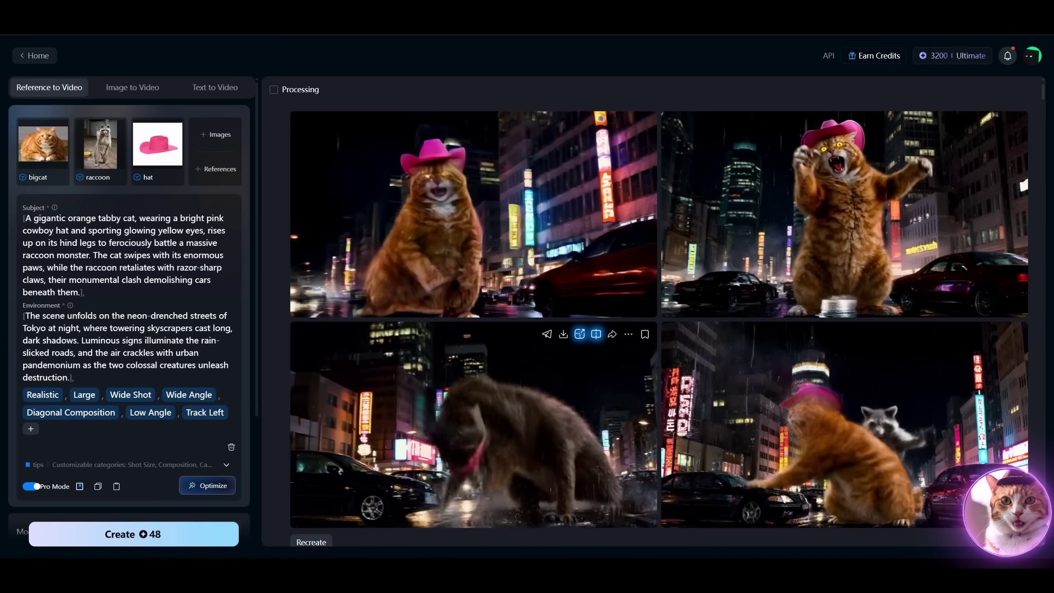
mouse_move(756, 436)
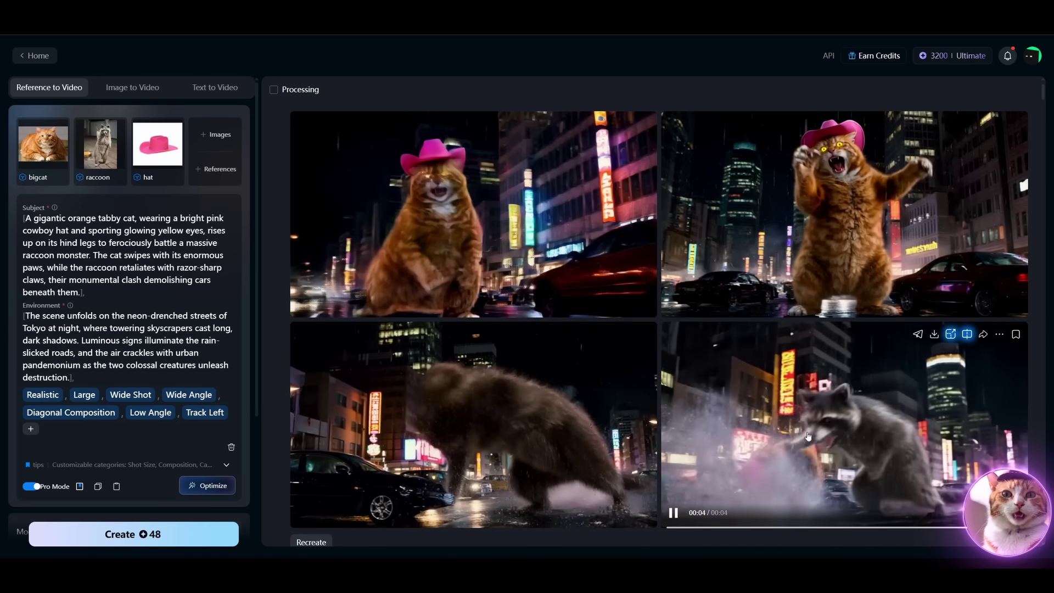
scroll(875, 437, "down", 1)
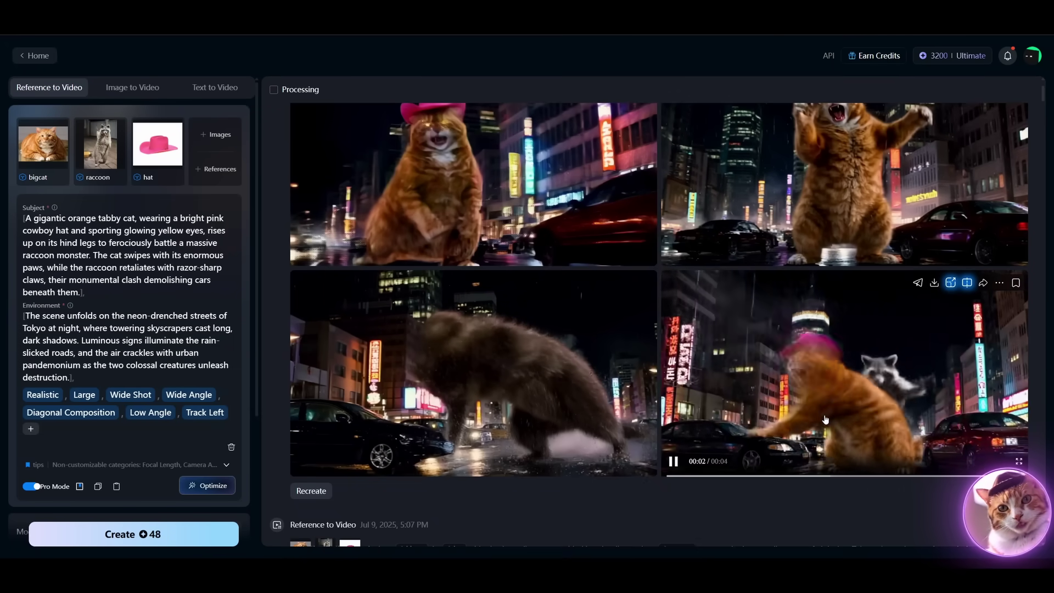
scroll(385, 358, "down", 6)
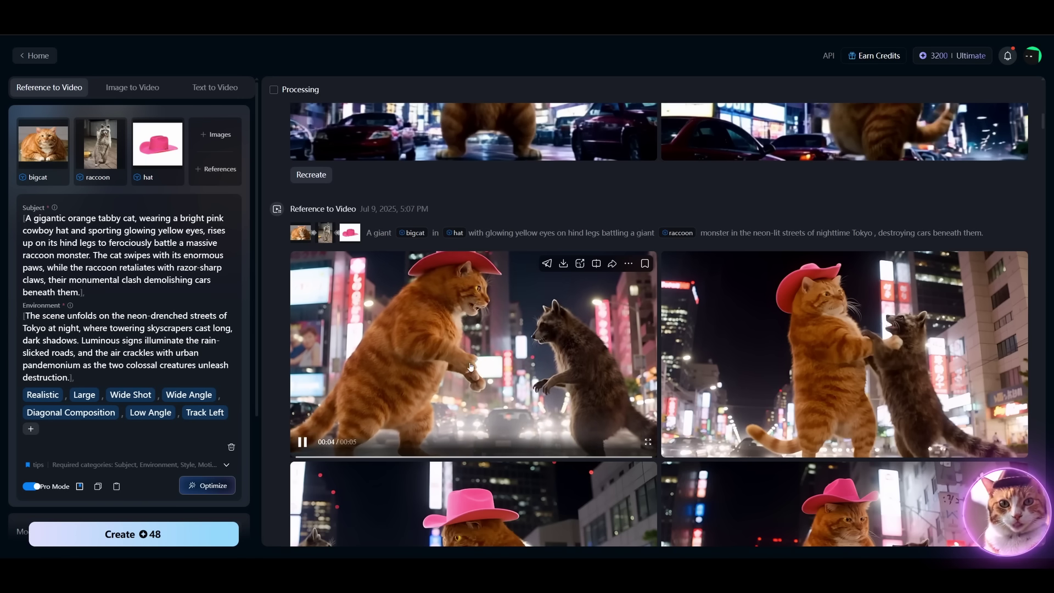
scroll(190, 390, "down", 3)
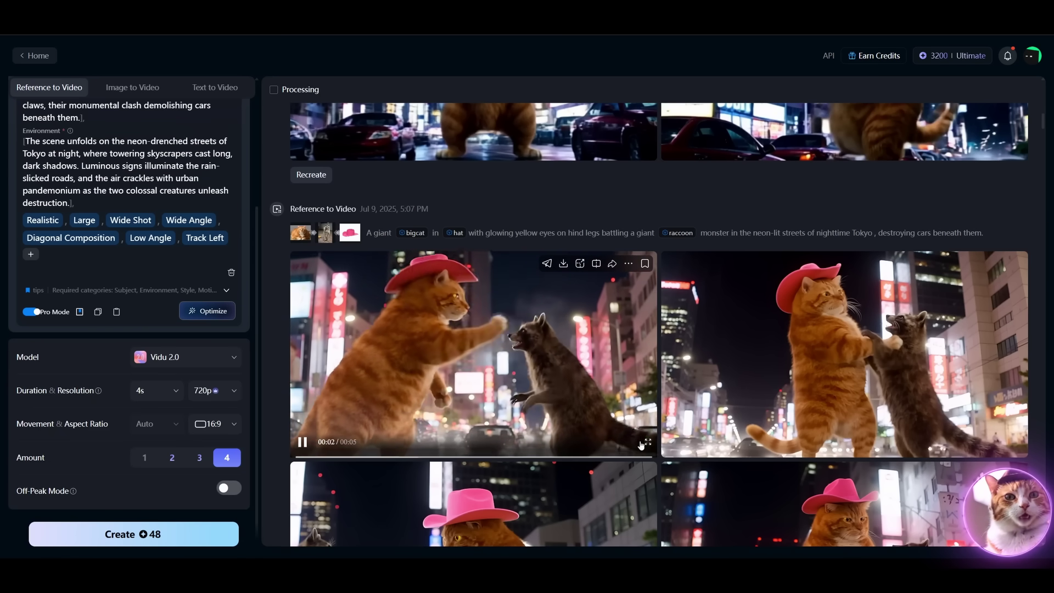
left_click(648, 443)
key("Escape")
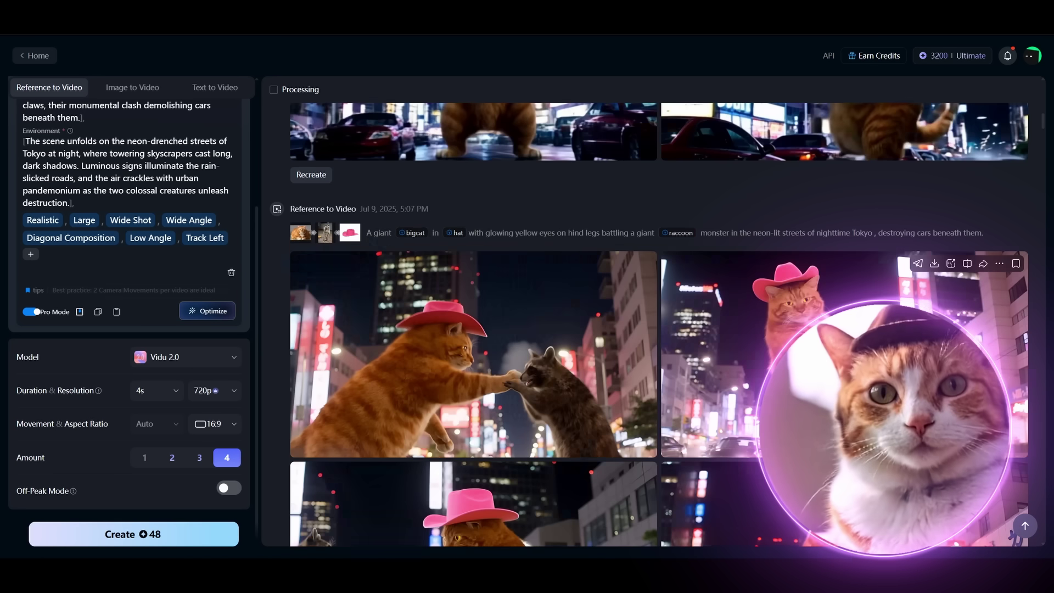
- Scroll down through older generations to the clip of the giant cat crushing a red car
scroll(1003, 97, "down", 10)
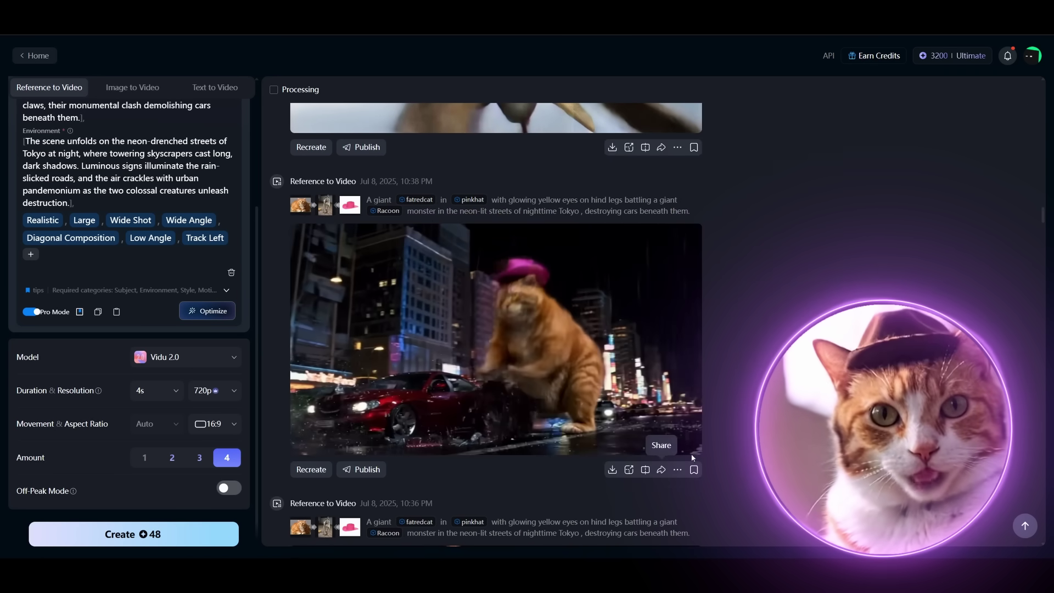